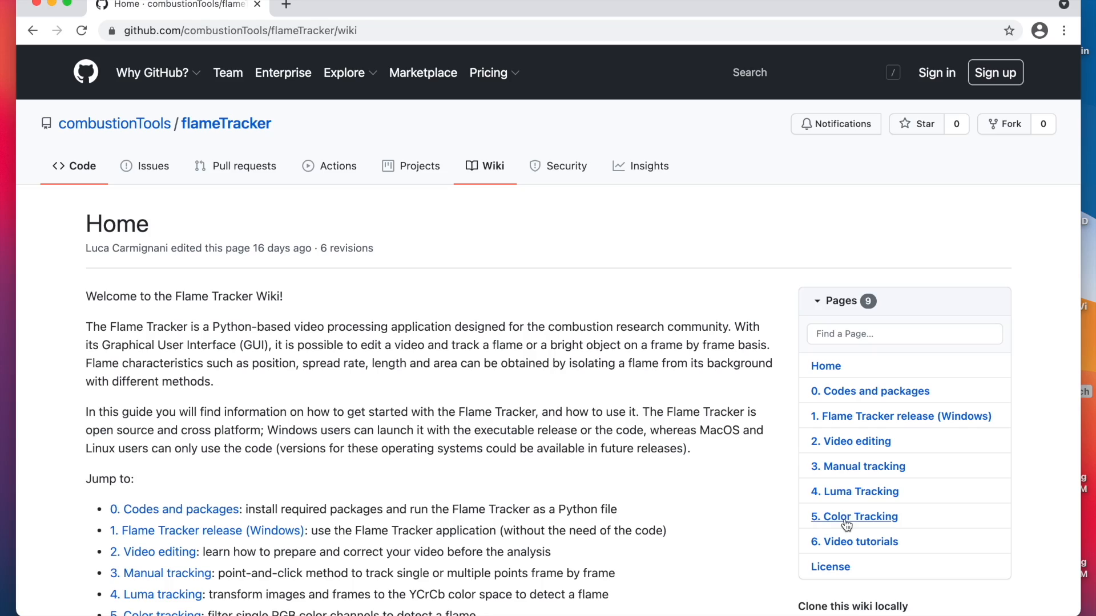
Look through the Color Tracking, Video editing and Manual tracking pages of the flameTracker wiki
scroll(704, 504, "down", 20)
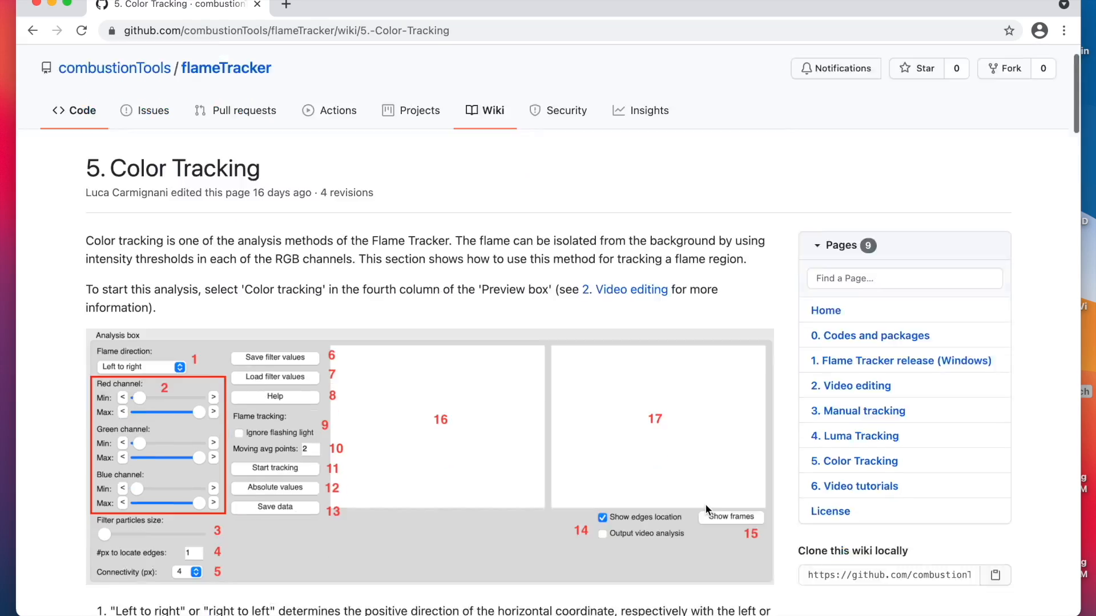
scroll(705, 504, "up", 20)
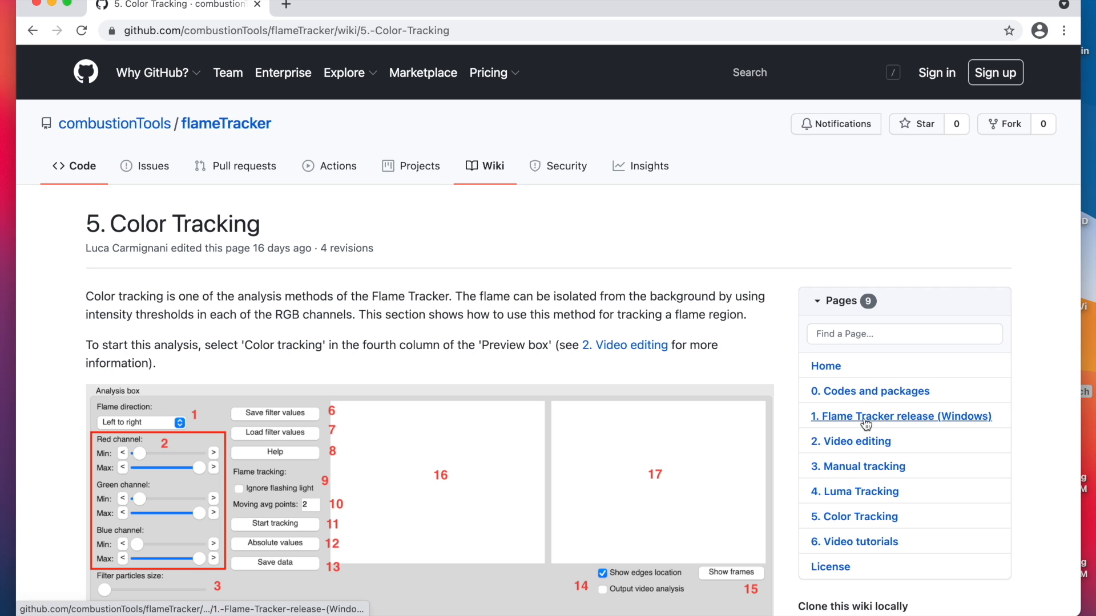
left_click(854, 441)
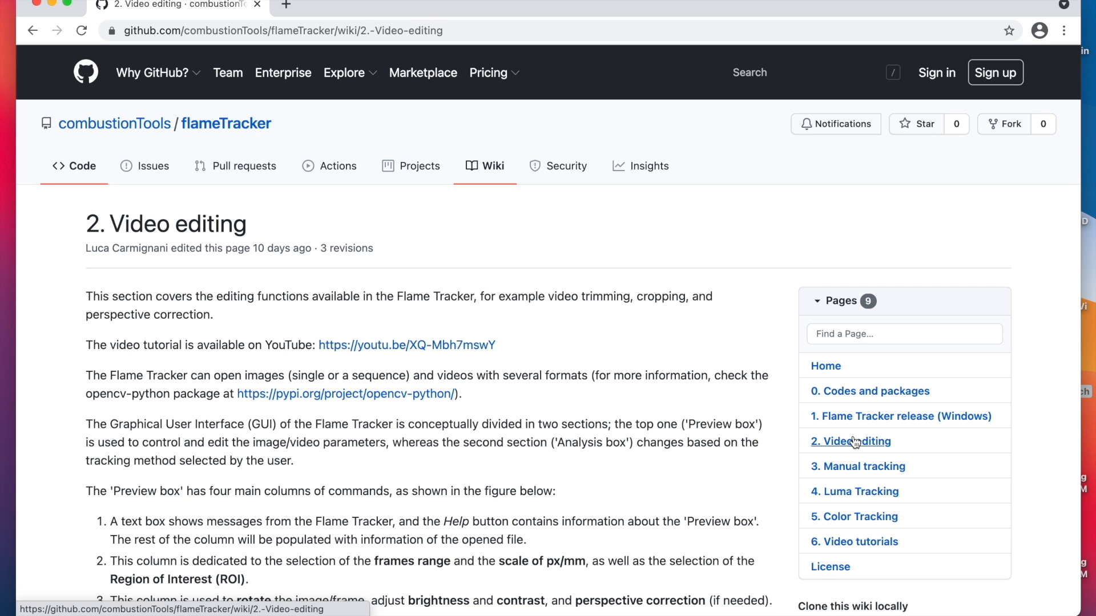
left_click(843, 468)
scroll(697, 457, "down", 20)
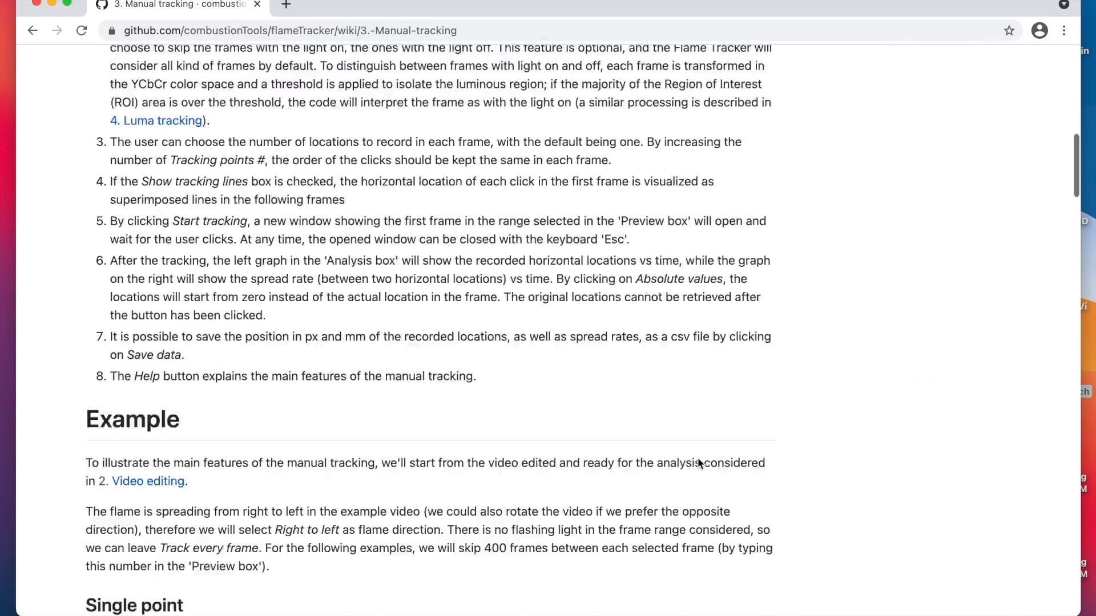
scroll(697, 457, "down", 3)
scroll(698, 460, "up", 15)
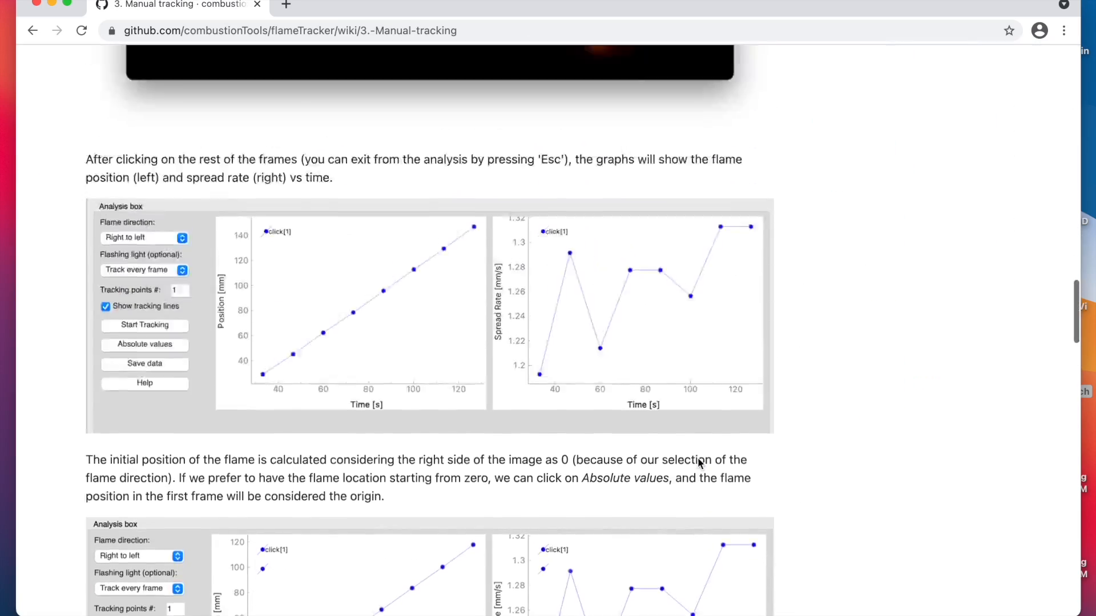
scroll(701, 463, "up", 15)
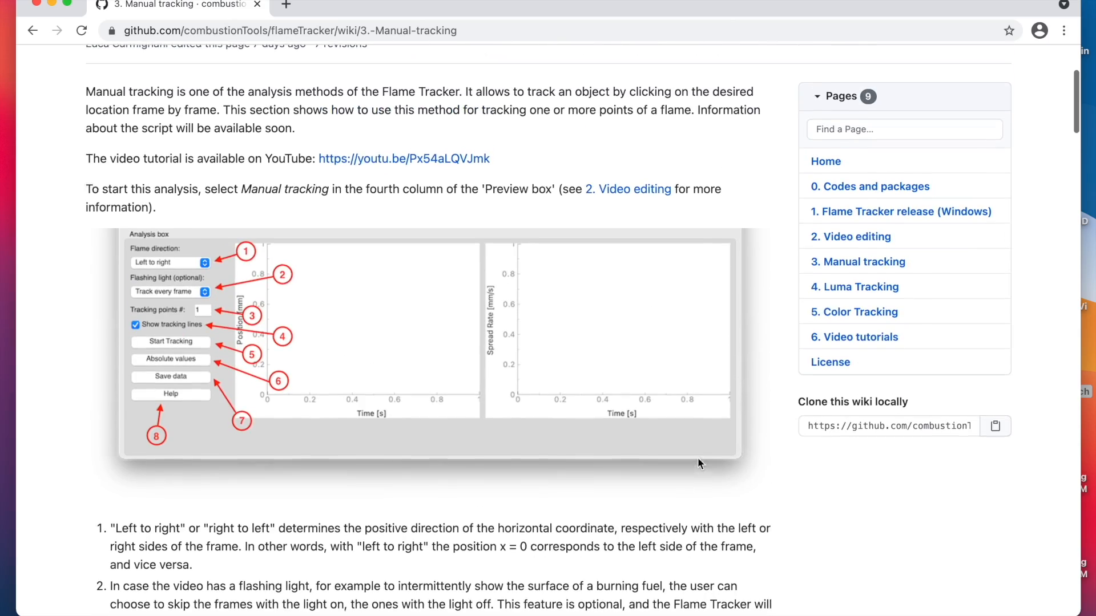
Review the Luma Tracking wiki page down to its example section and reopen the Color Tracking page
left_click(839, 300)
scroll(694, 381, "down", 20)
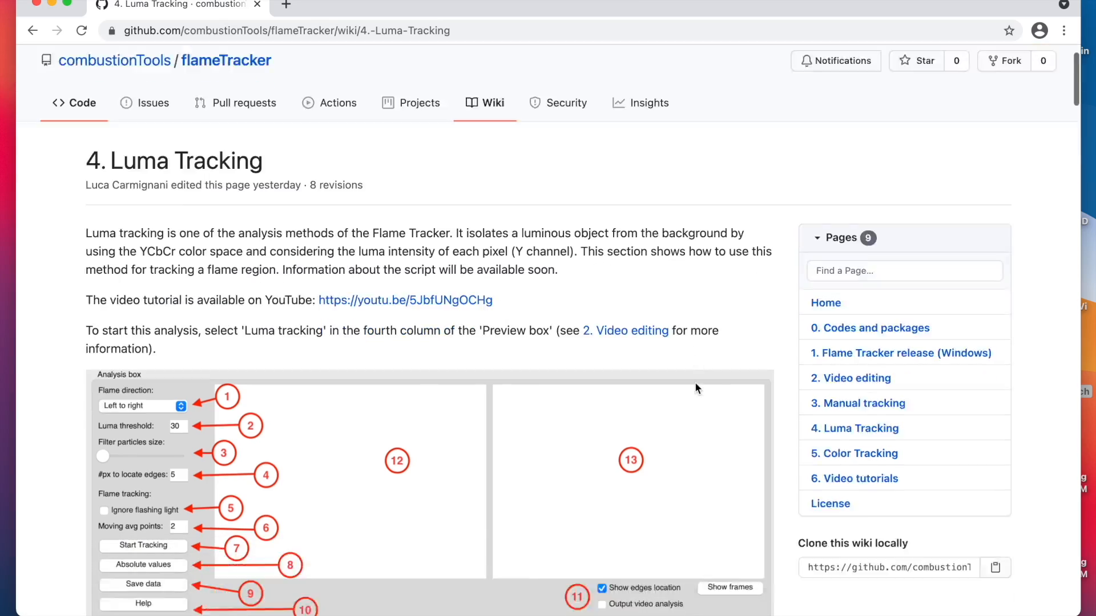
scroll(695, 382, "down", 3)
scroll(695, 382, "up", 20)
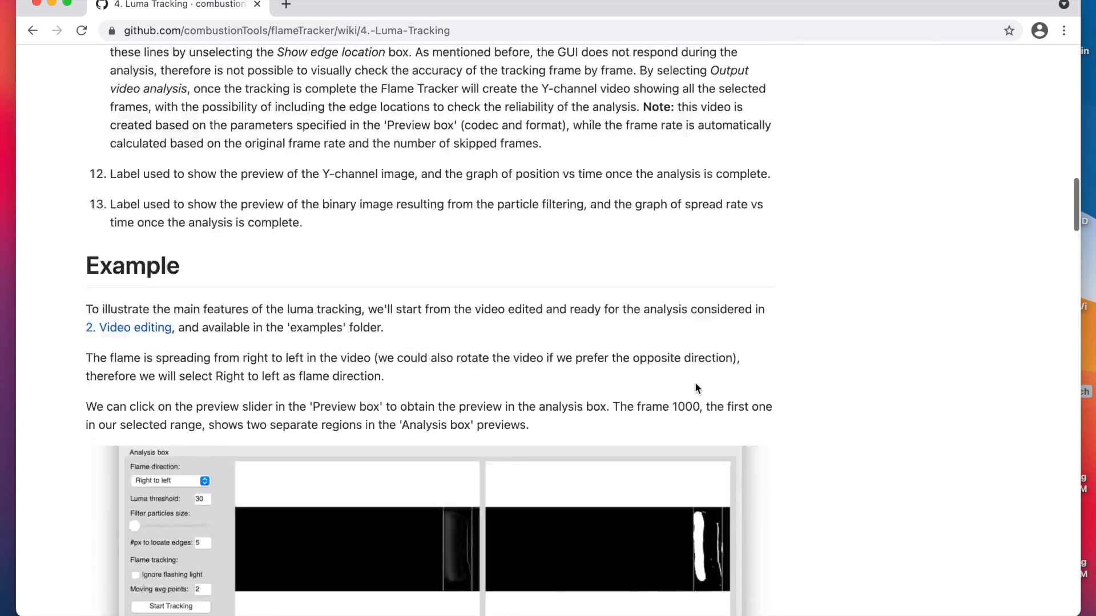
left_click(832, 517)
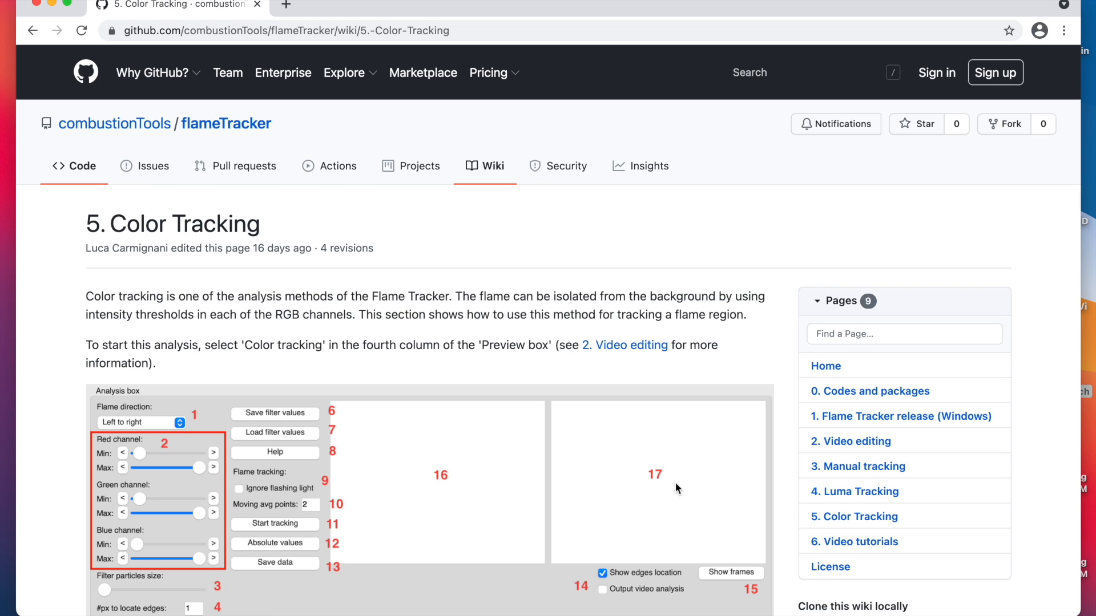
Launch Flame Tracker by running flameTracker.py in Terminal, and open the video example.mp4 from the examples folder
left_click(11, 443)
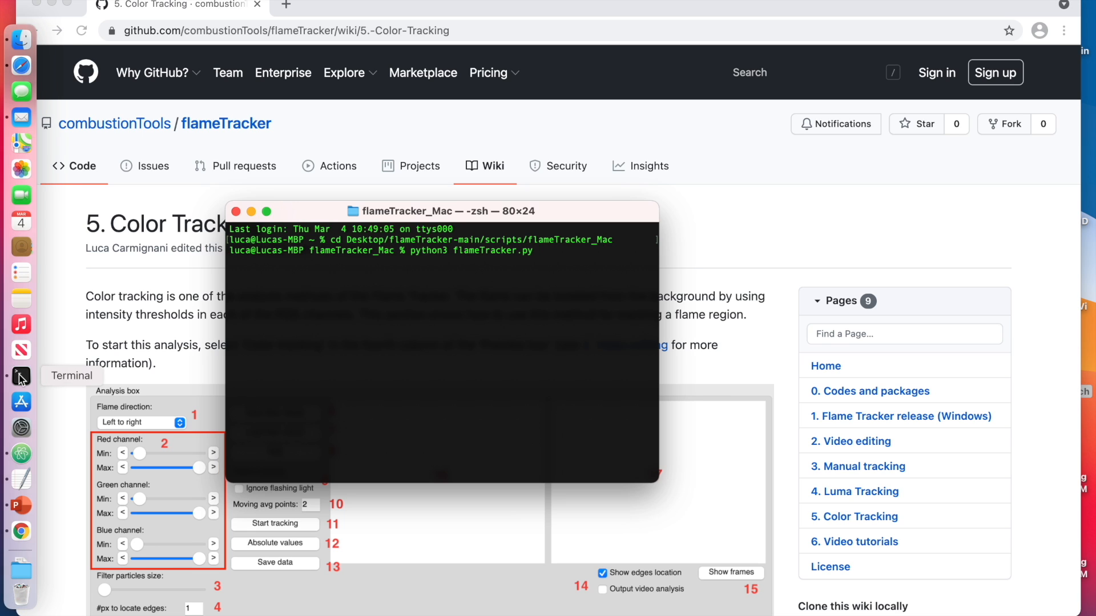
key("Return")
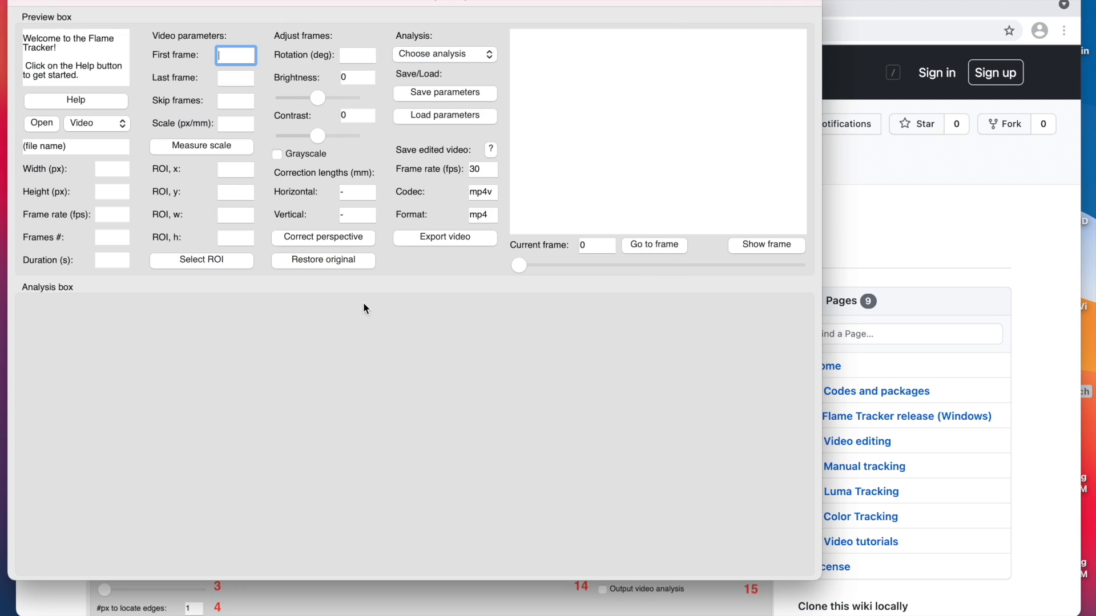
left_click(163, 155)
left_click(427, 155)
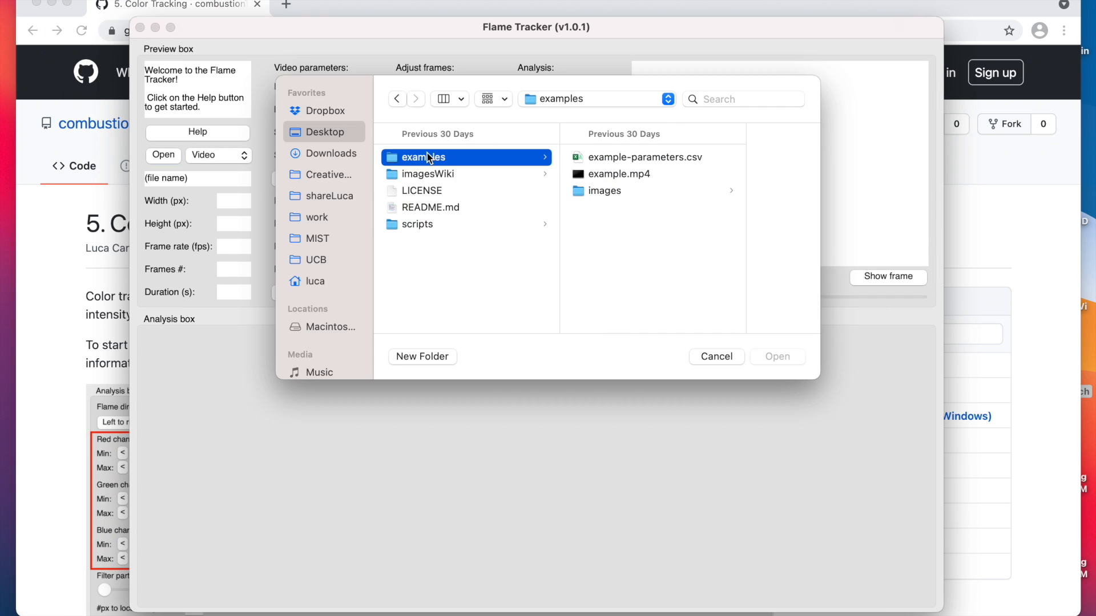
double_click(612, 175)
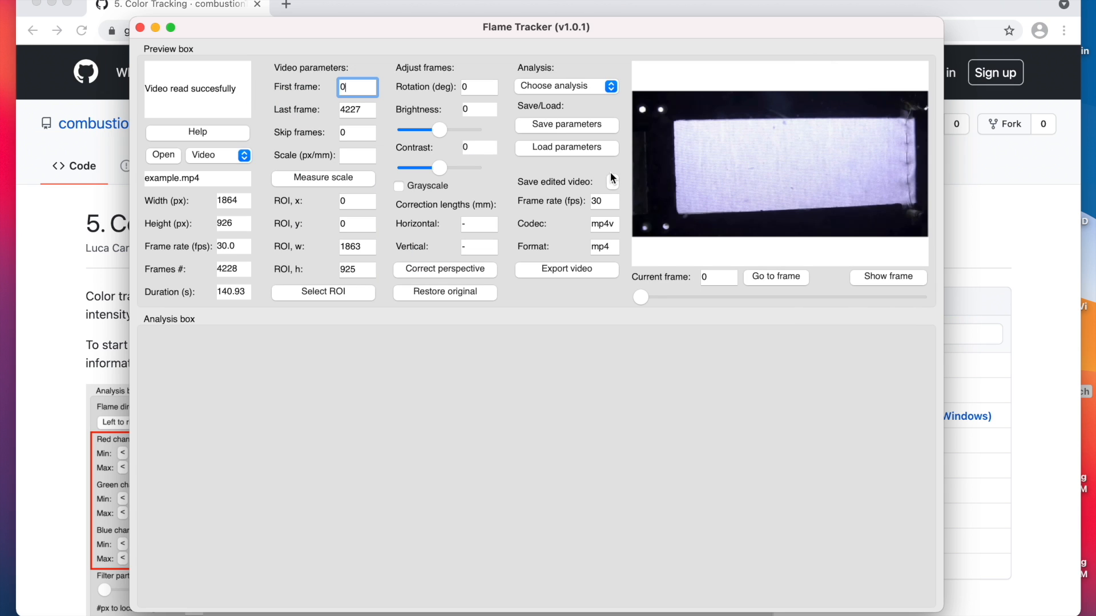
Load the video parameters from example-parameters.csv and refresh the preview to frame 1000
left_click(594, 150)
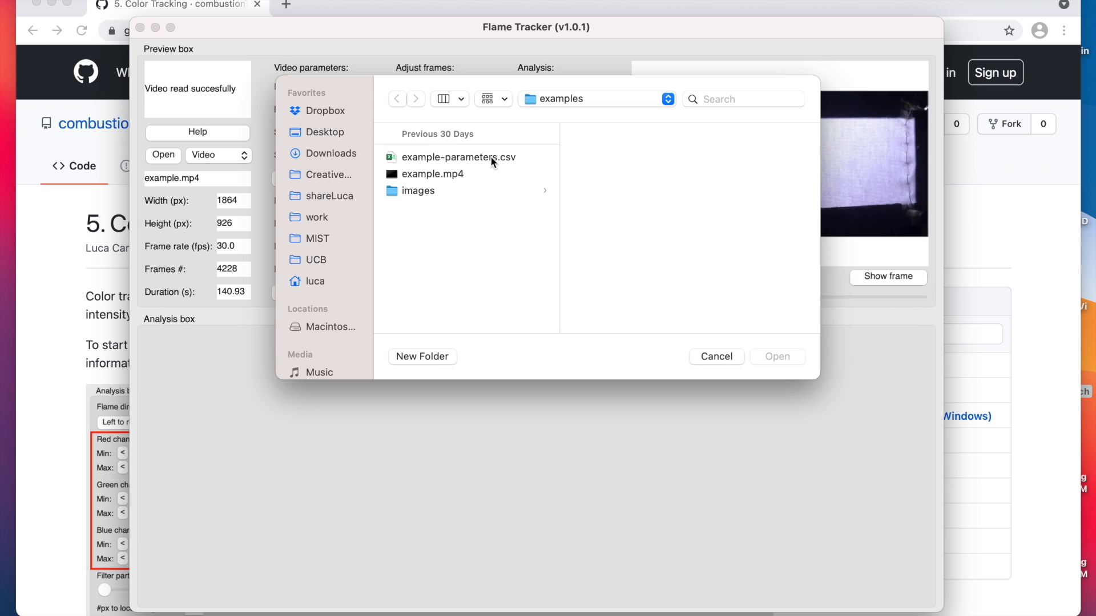
left_click(491, 156)
double_click(491, 156)
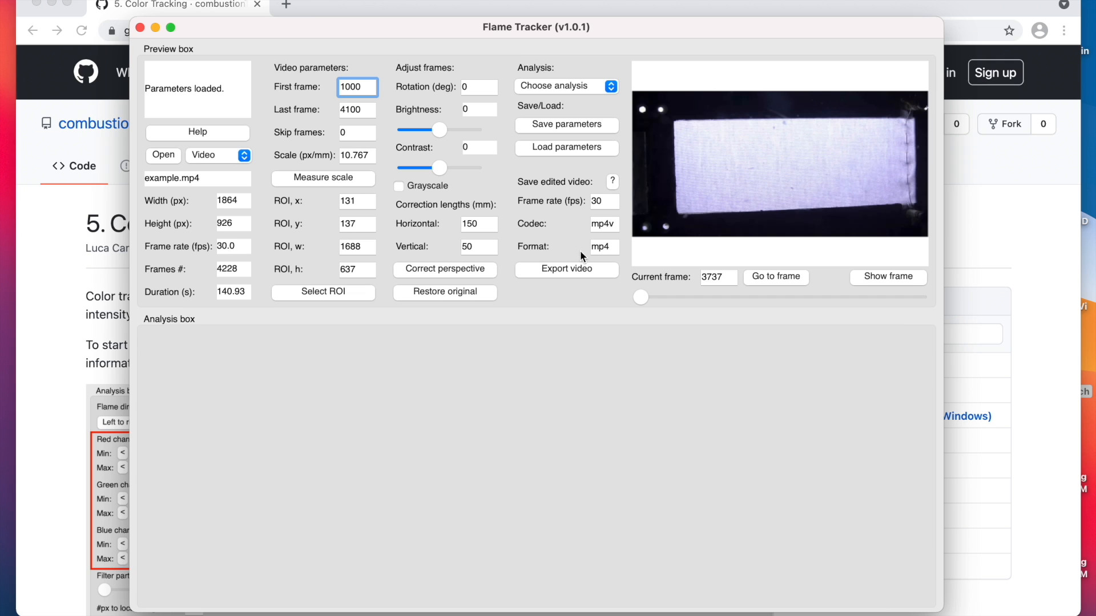
left_click(640, 295)
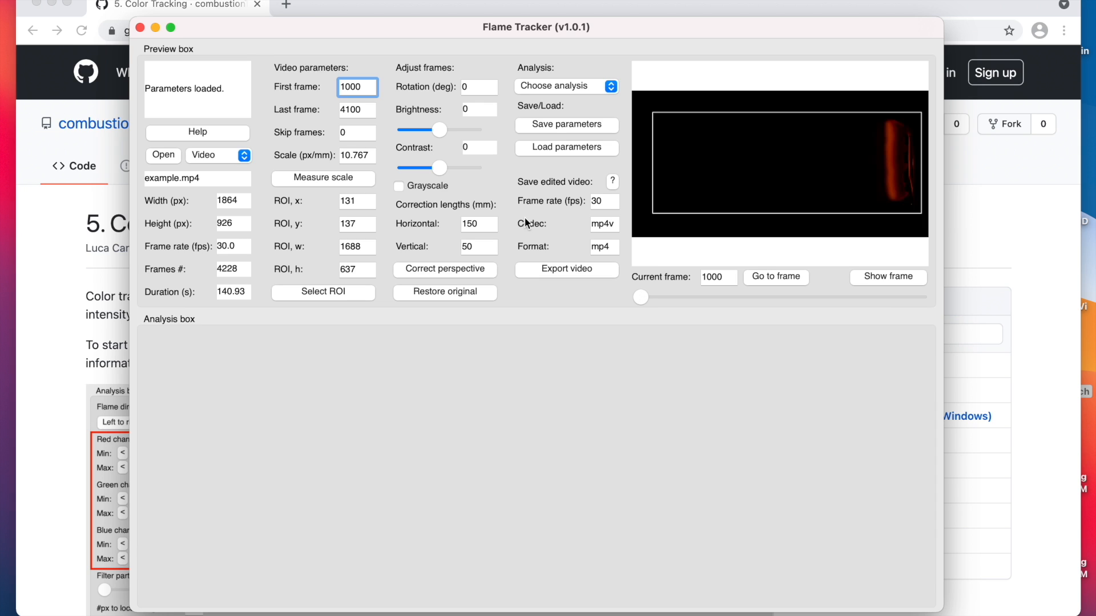
Set the first frame to 0 and show frame 0 in the preview
double_click(360, 87)
type("0")
left_click(642, 297)
left_click_drag(703, 298, 628, 295)
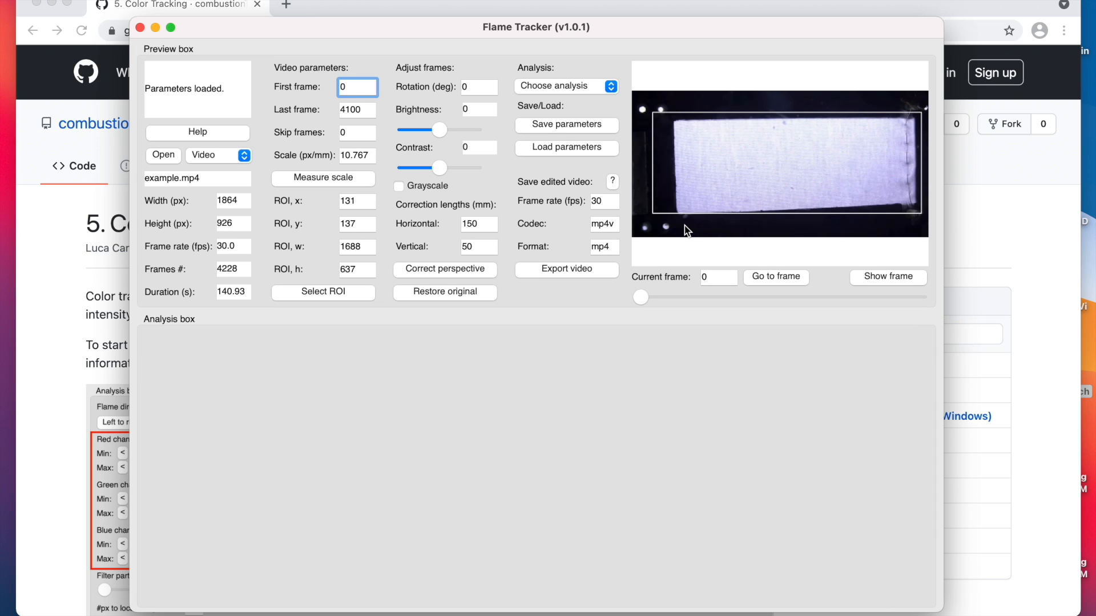
Select a region of interest around the whole sample, about 1703 by 737 px starting at x 128, y 94
left_click(328, 293)
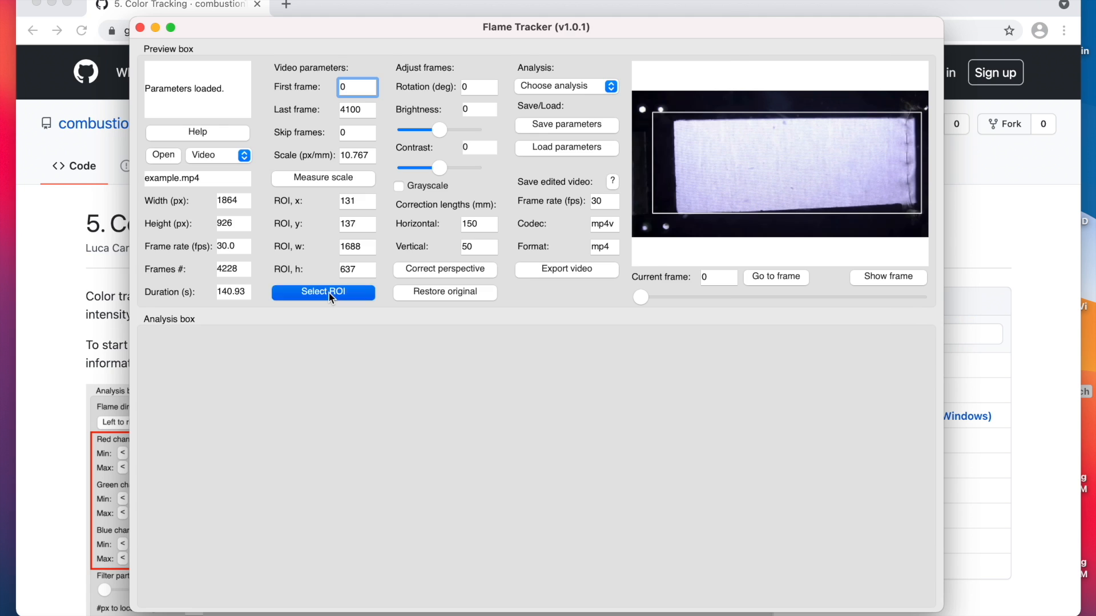
left_click_drag(49, 35, 697, 318)
key("Return")
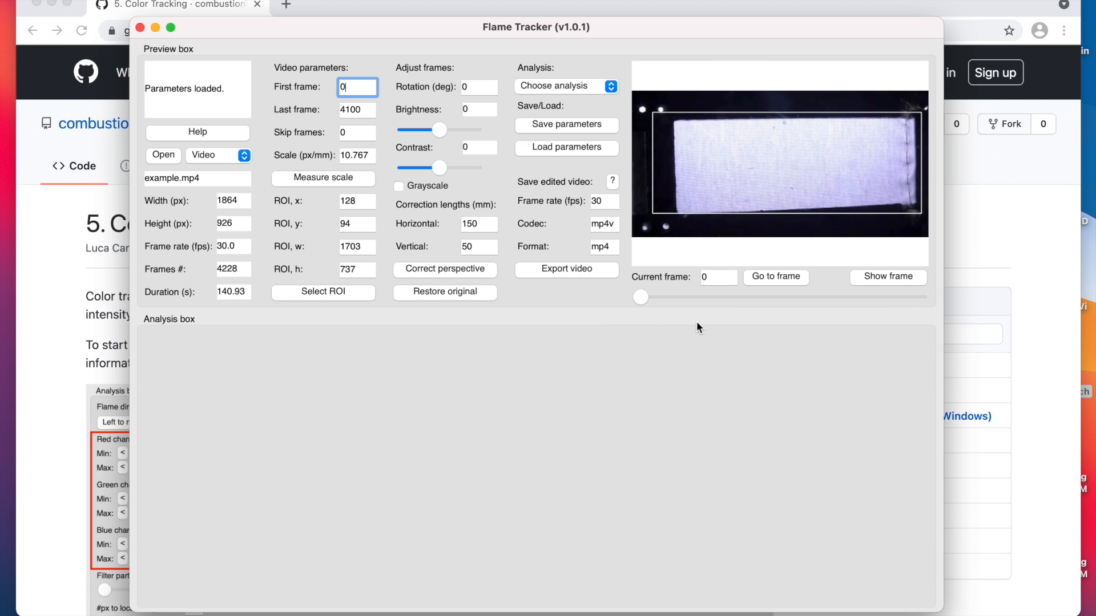
Correct the perspective by marking the corners of the illuminated sample in the frame
left_click(457, 270)
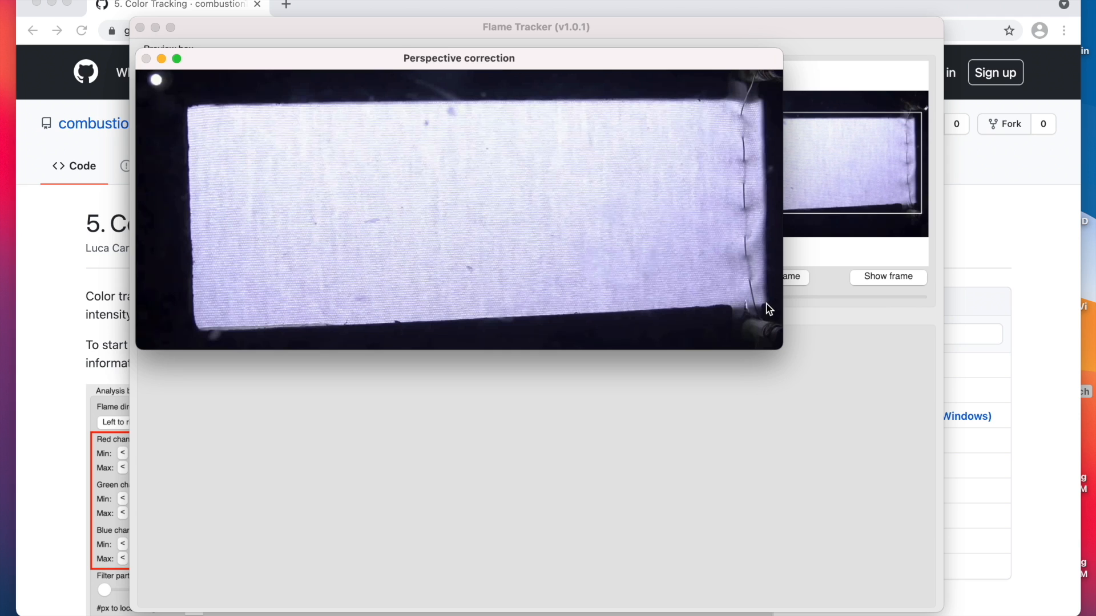
left_click(196, 329)
left_click(187, 107)
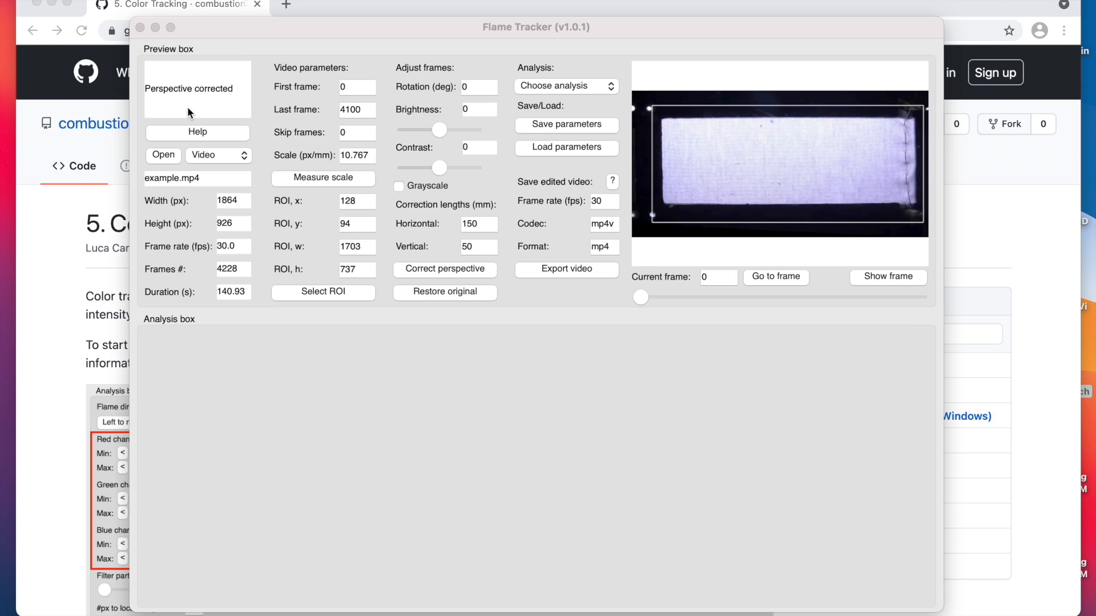
Set the first frame to 1000 and refresh the preview to that frame
left_click(365, 86)
type("1000")
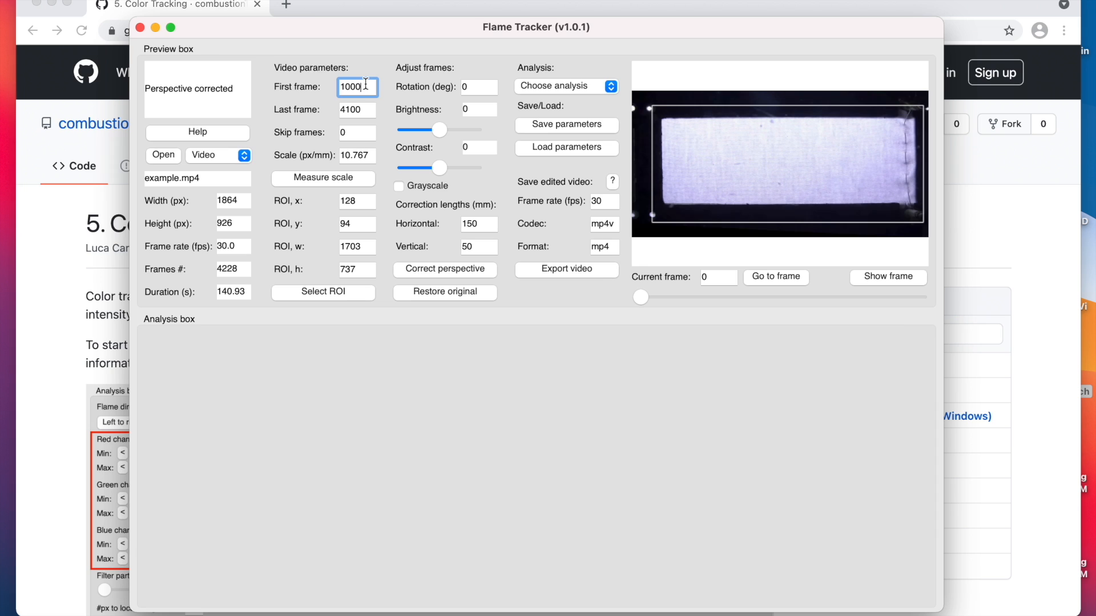
left_click(639, 297)
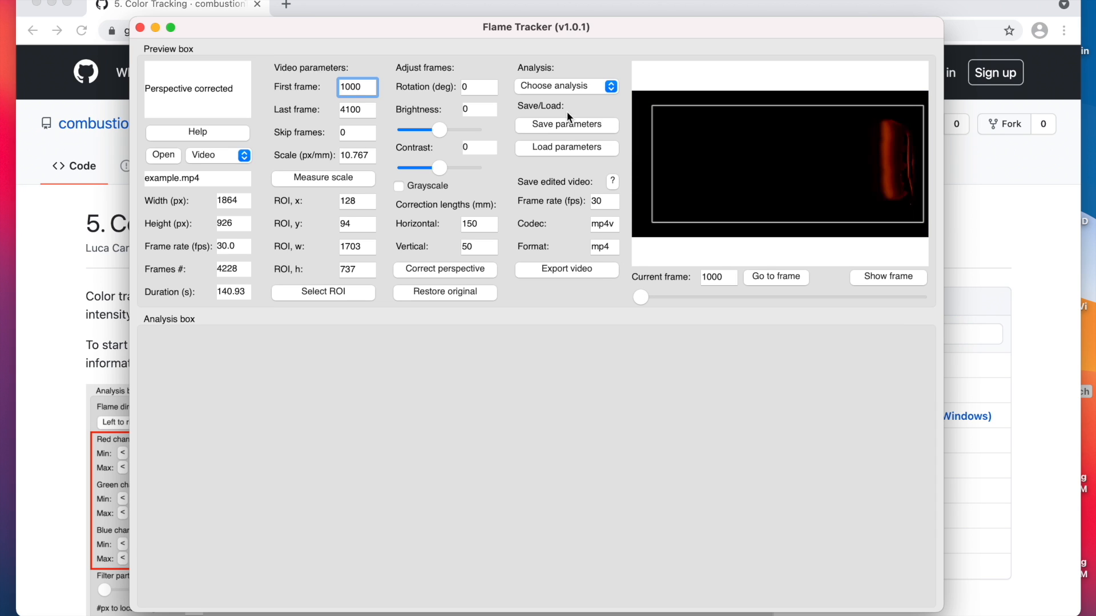
Choose Color tracking as the analysis and set the flame direction to Right to left
left_click(564, 87)
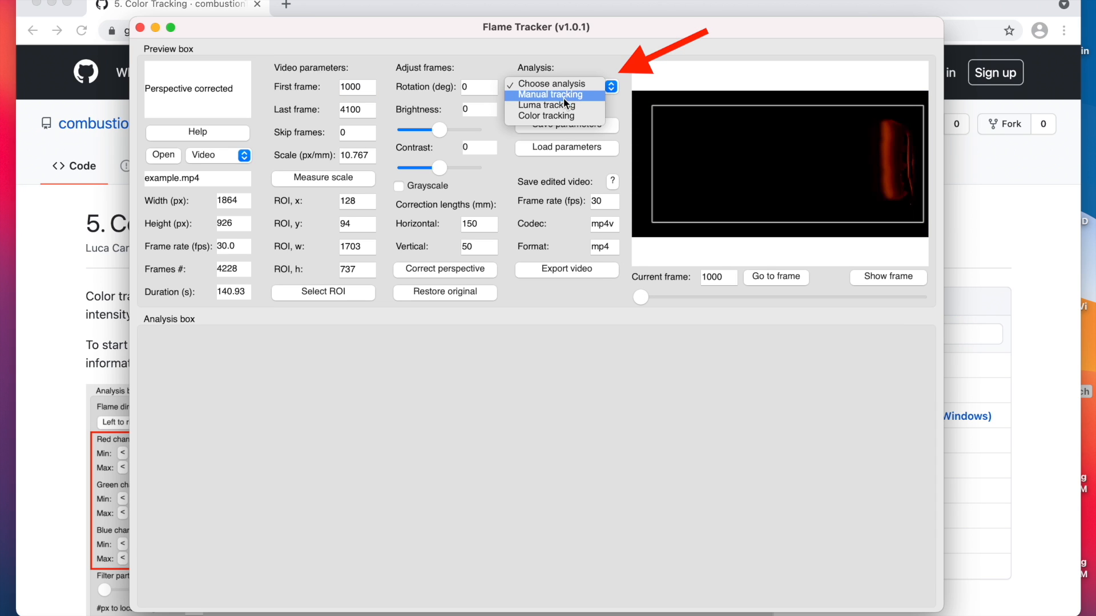
left_click(560, 116)
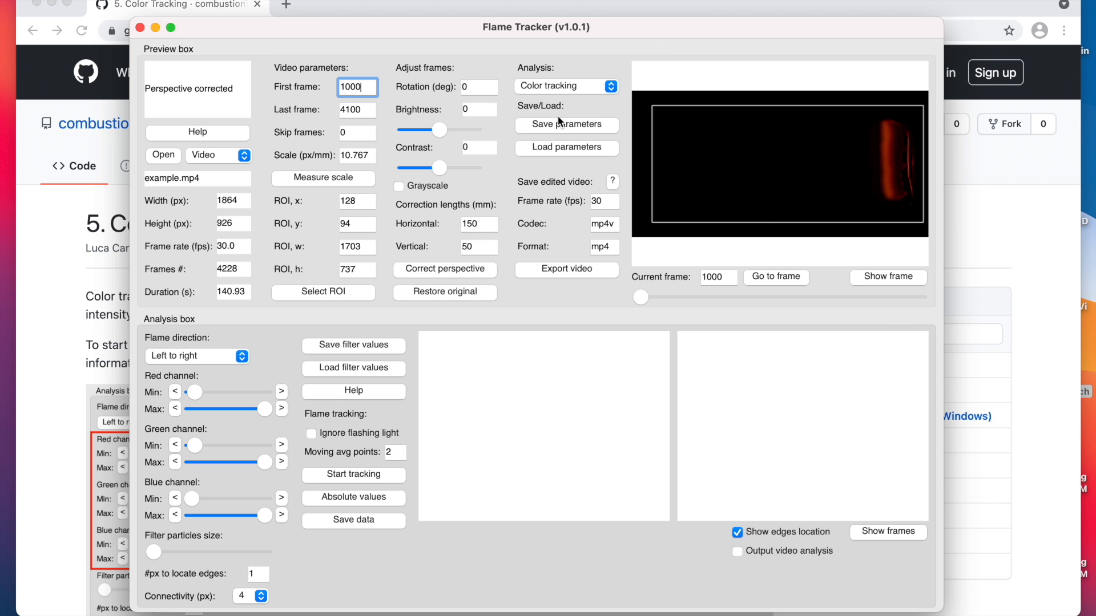
left_click(230, 356)
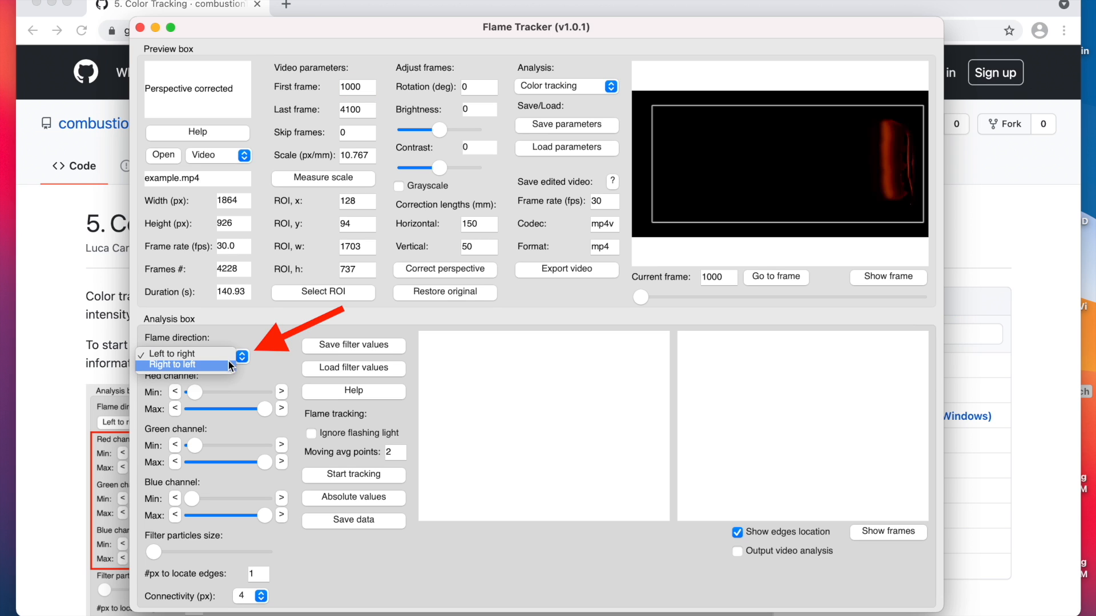
left_click(225, 365)
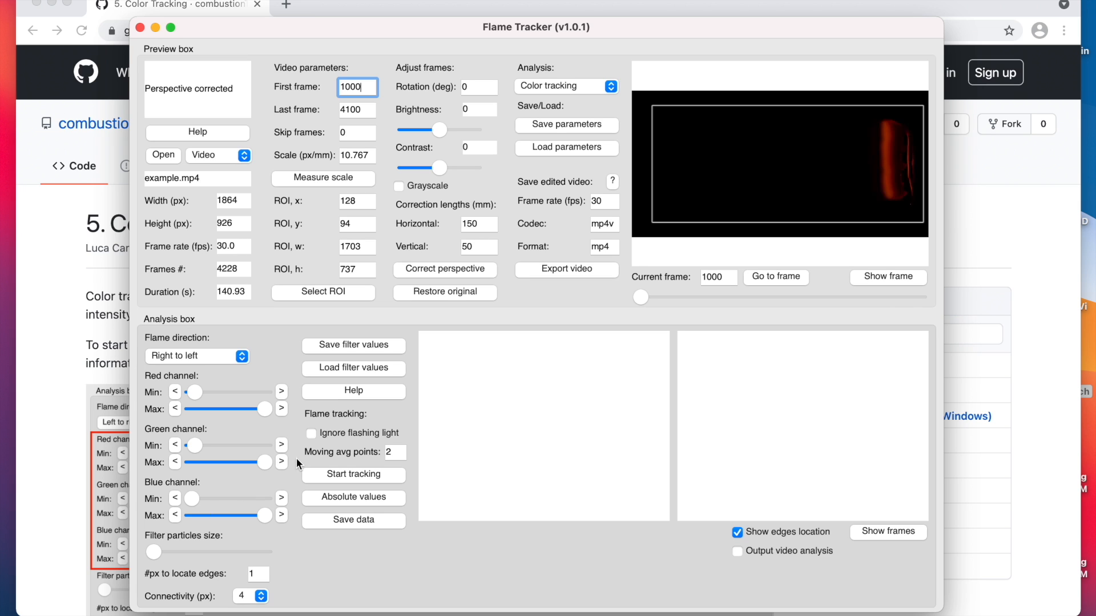
Preview frame 1206, adjust the red channel's minimum threshold and lower the green channel's minimum to its lowest value
left_click_drag(645, 296, 660, 297)
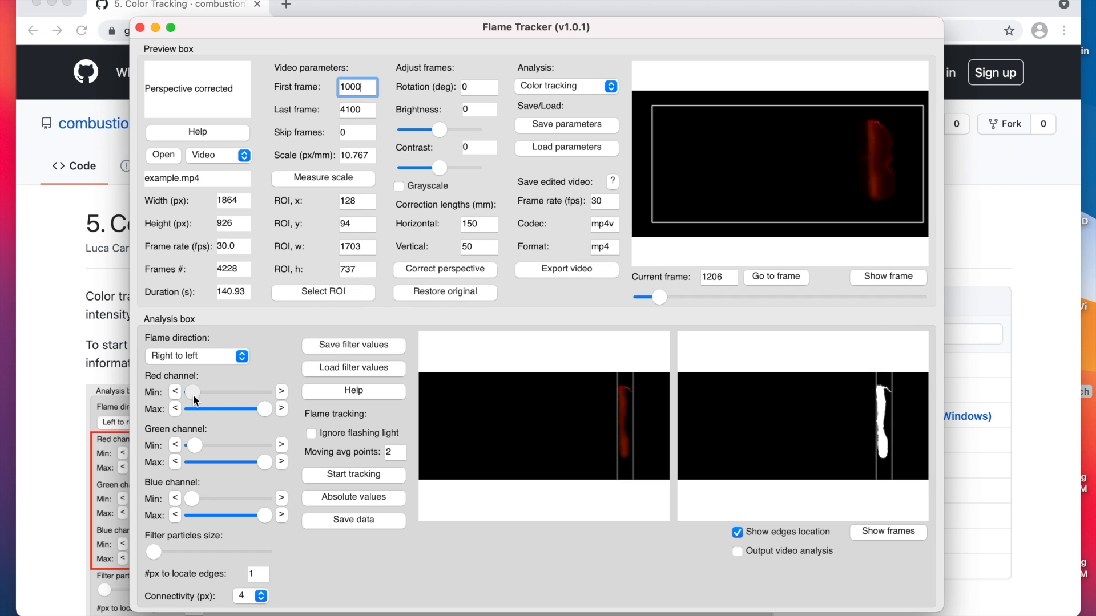
left_click_drag(194, 396, 191, 396)
left_click_drag(194, 440, 190, 440)
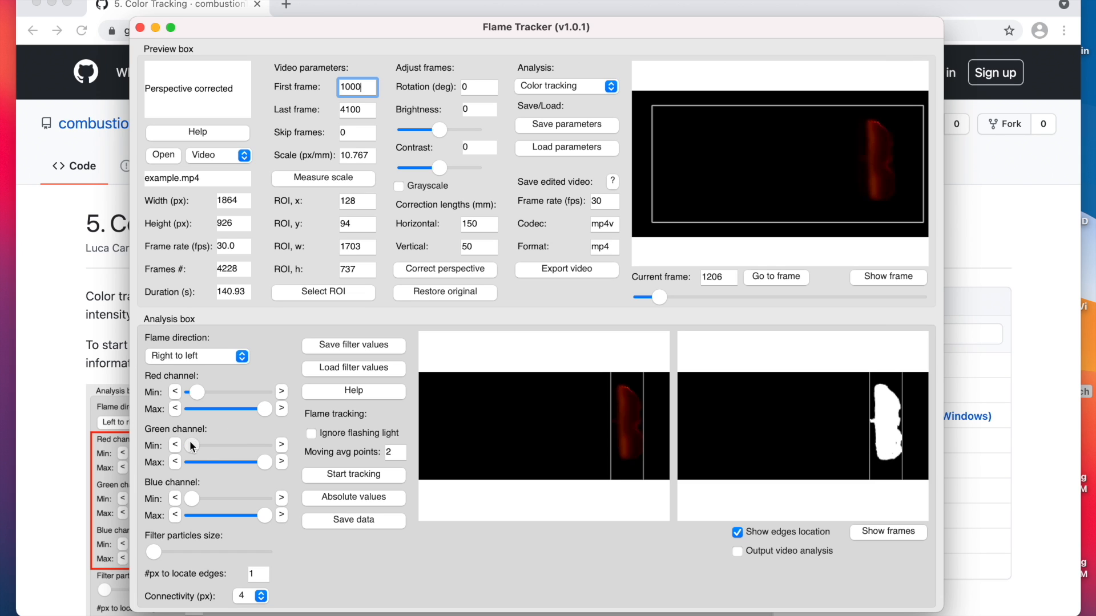
left_click_drag(196, 391, 198, 392)
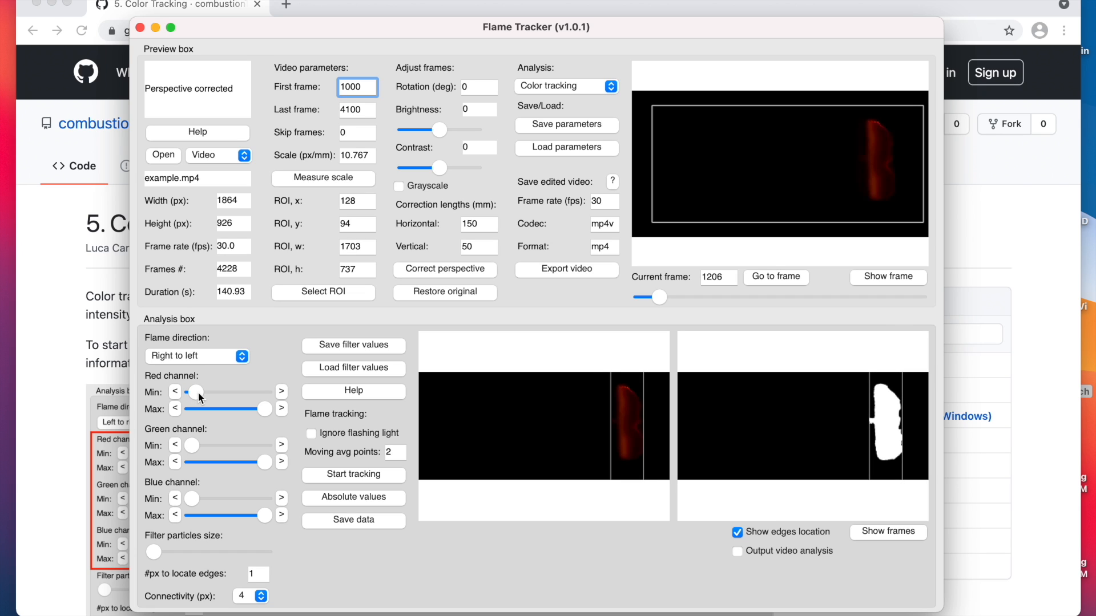
Raise the green channel's minimum threshold in small increments to narrow the detected flame region
left_click(281, 448)
left_click(281, 449)
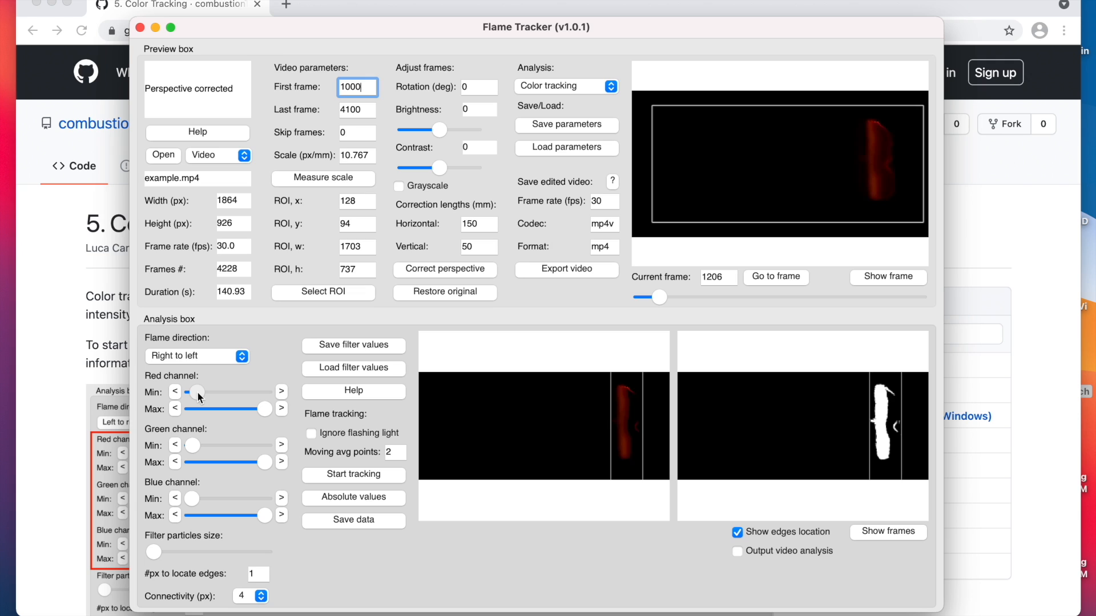
left_click_drag(192, 442, 193, 443)
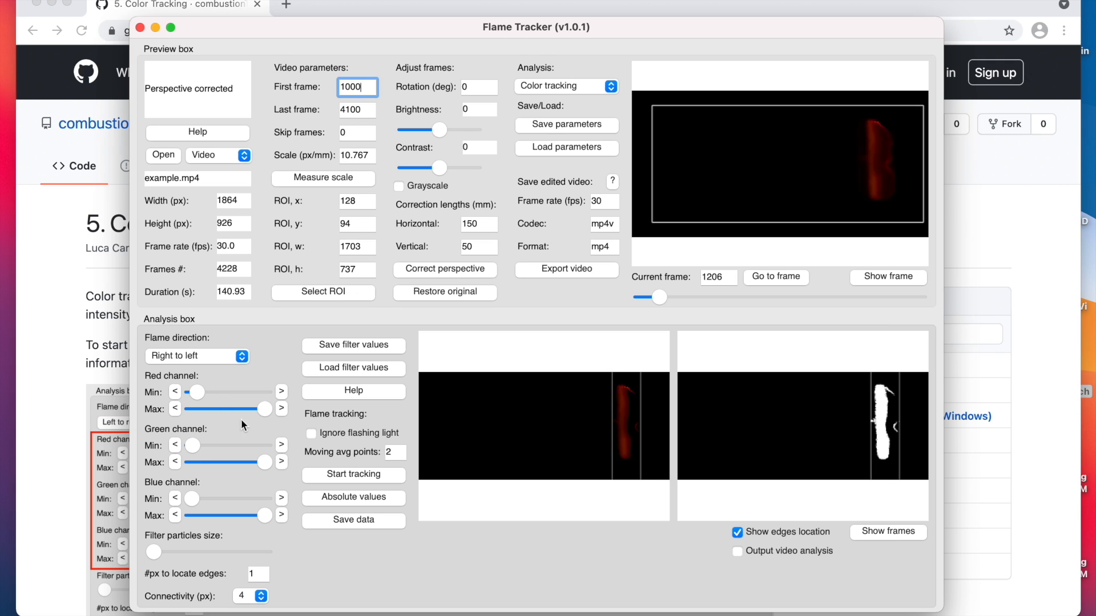
left_click(280, 446)
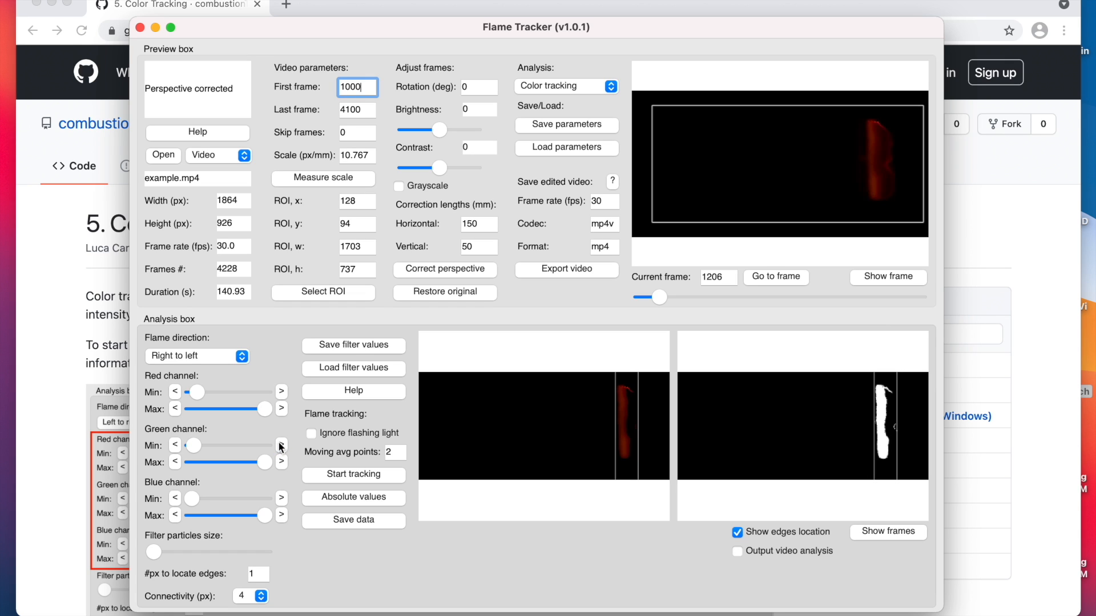
Return the green channel's minimum threshold to its lowest value and raise the red channel's minimum slightly
left_click(180, 443)
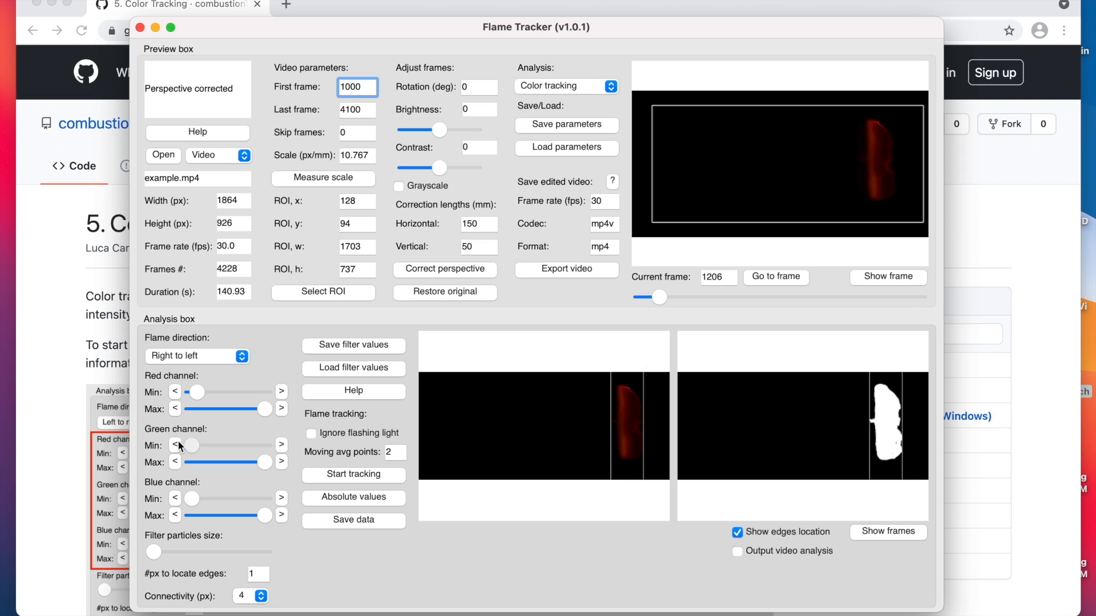
mouse_move(197, 392)
left_mouse_down()
mouse_move(183, 393)
mouse_move(202, 394)
left_mouse_up()
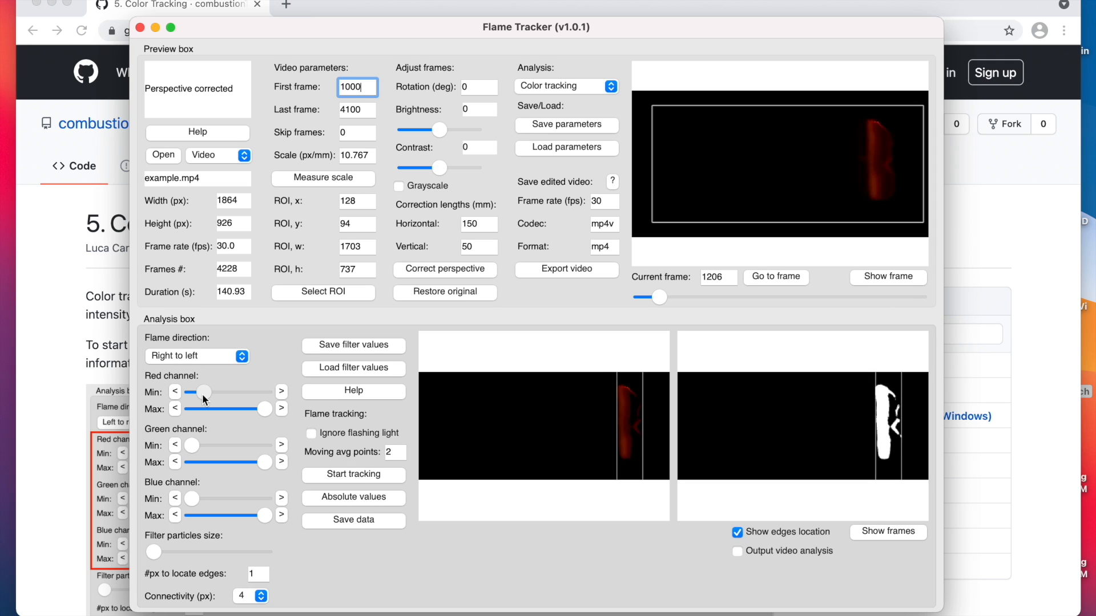
Raise the green channel's minimum threshold by three small increments
left_click(282, 448)
left_click(282, 448)
left_click(282, 447)
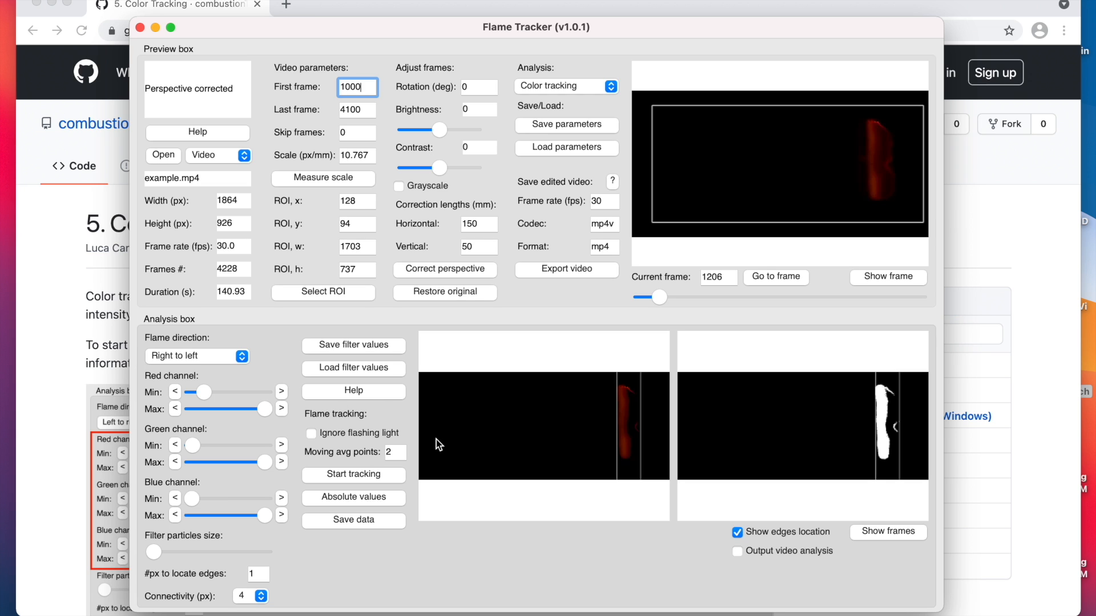
Show the RGB and filtered frames in separate windows, arrange them for comparison, and close them
left_click(879, 530)
left_click_drag(434, 3, 589, 278)
left_click_drag(448, 3, 497, 50)
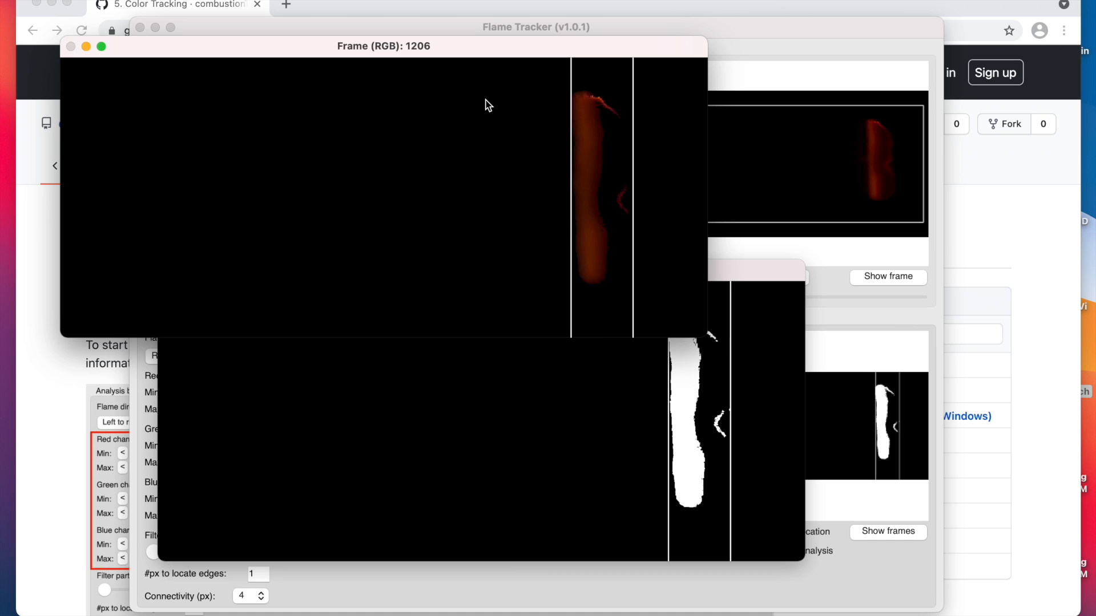
key("Escape")
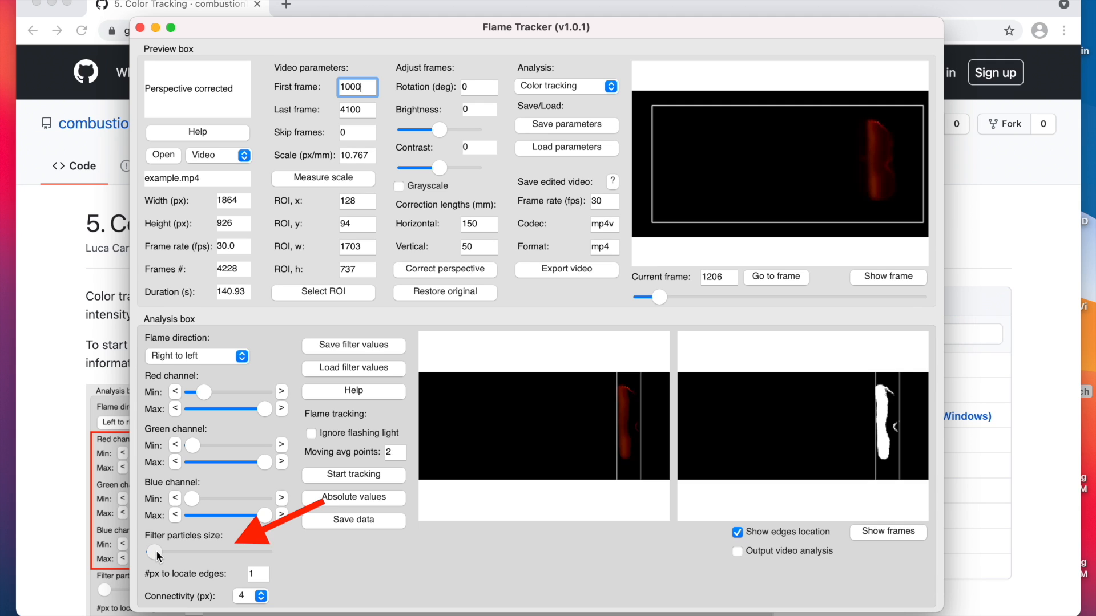
Raise the particle size filter slightly and preview frame 3338
left_click_drag(157, 553, 157, 552)
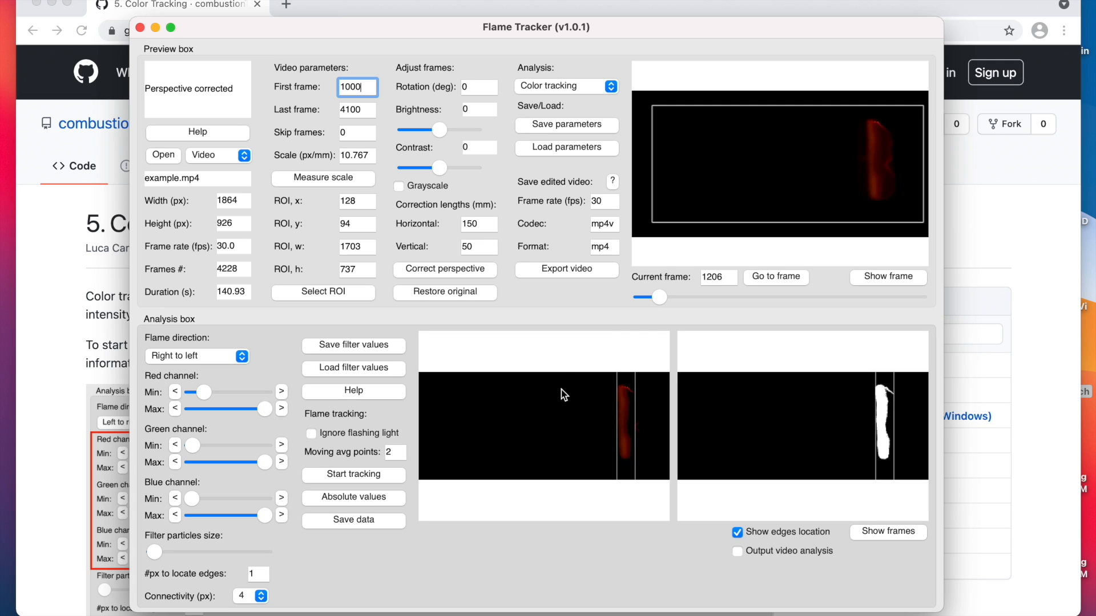
left_click_drag(659, 300, 848, 303)
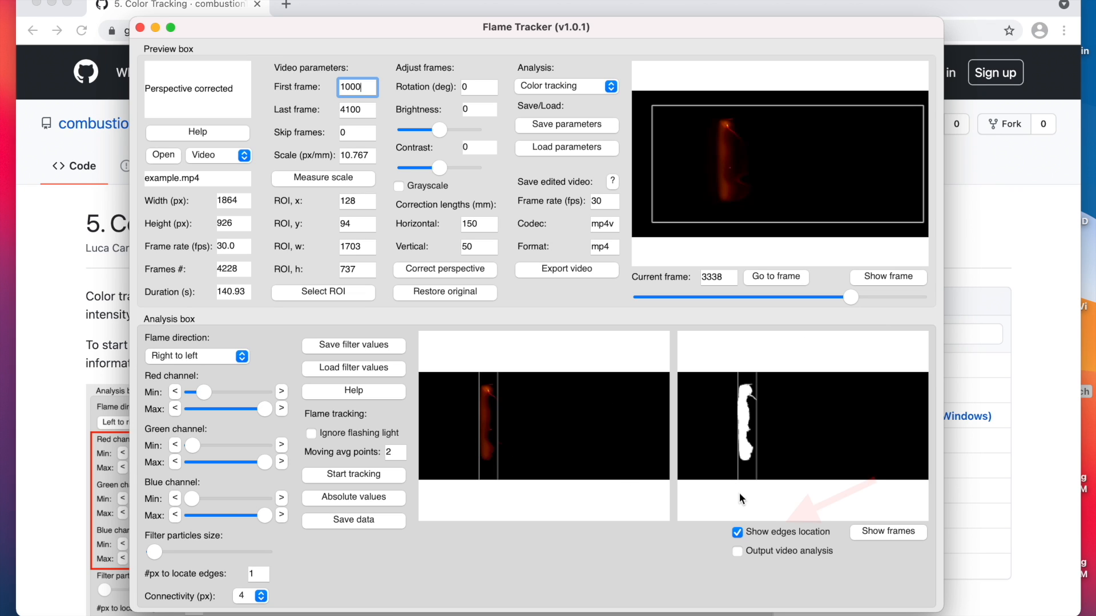
Hide the edge location lines and preview frame 3261
left_click(736, 533)
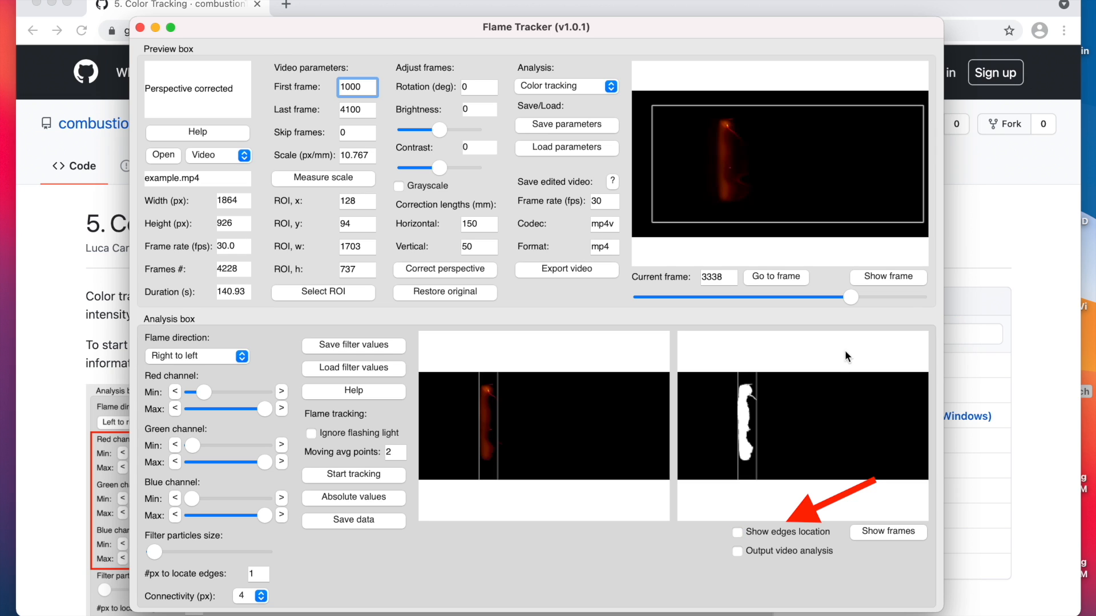
left_click_drag(849, 297, 842, 295)
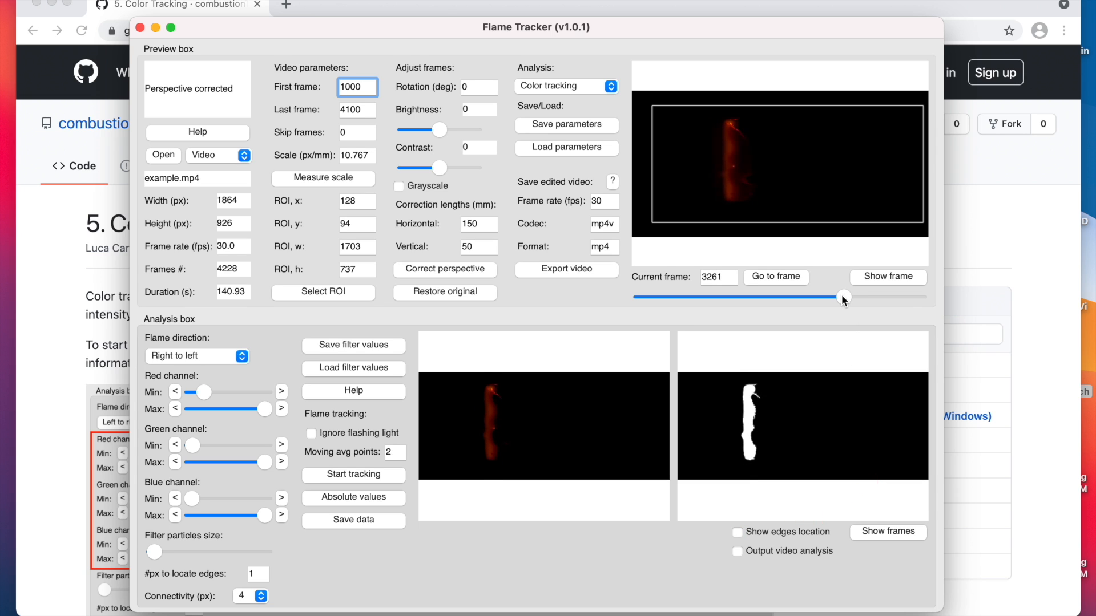
Set the number of pixels to locate edges to 5 and preview frame 3124
left_click_drag(837, 296, 835, 297)
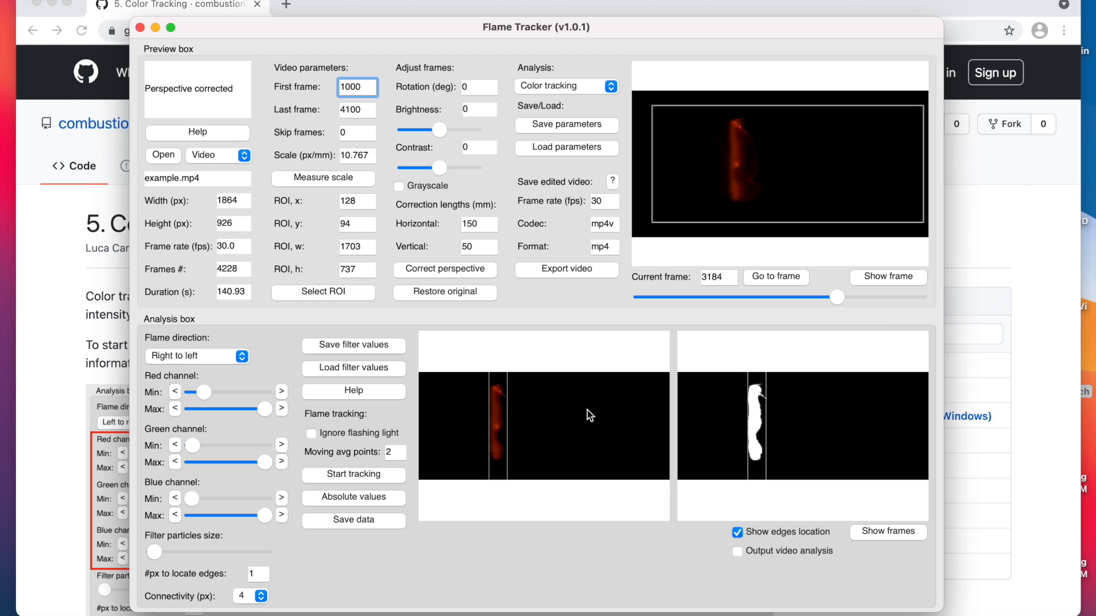
double_click(258, 575)
type("5")
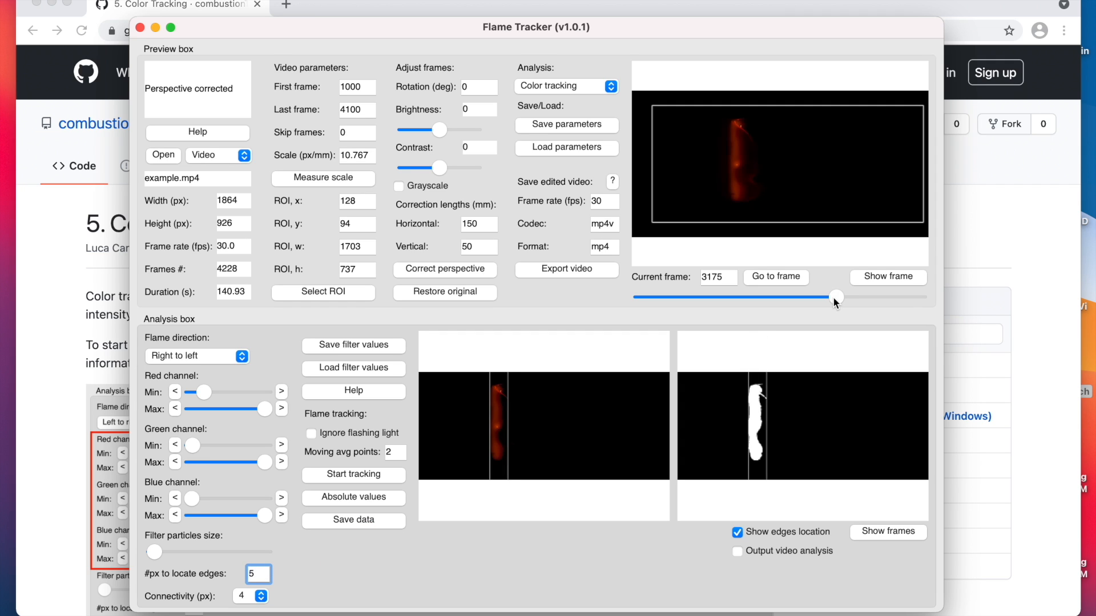
left_click_drag(835, 296, 830, 298)
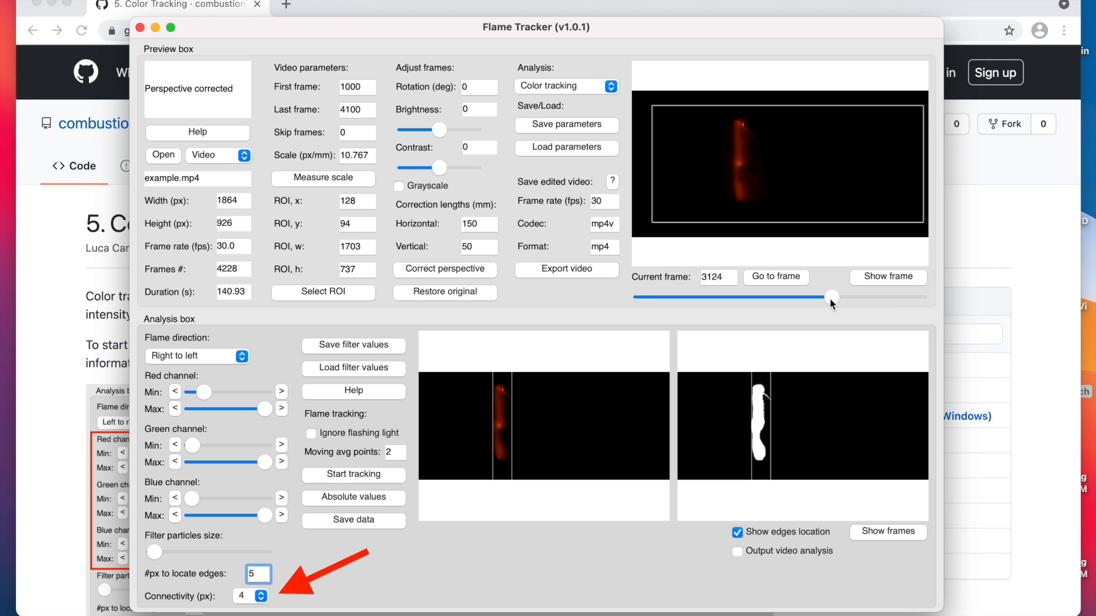
Set the pixel connectivity to 8 and preview frame 3081
left_click(261, 596)
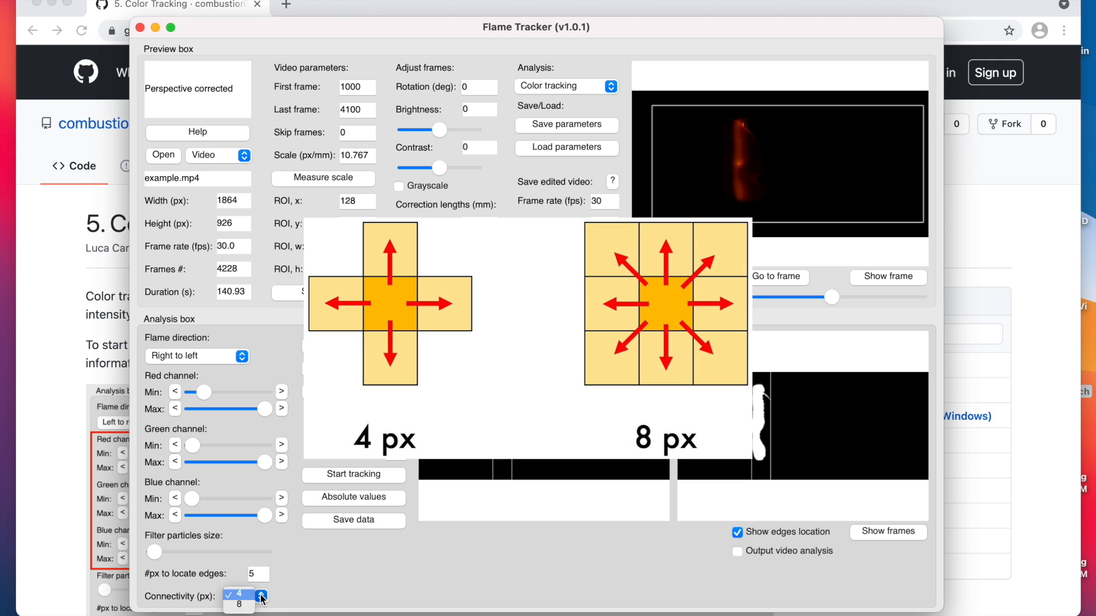
left_click(261, 598)
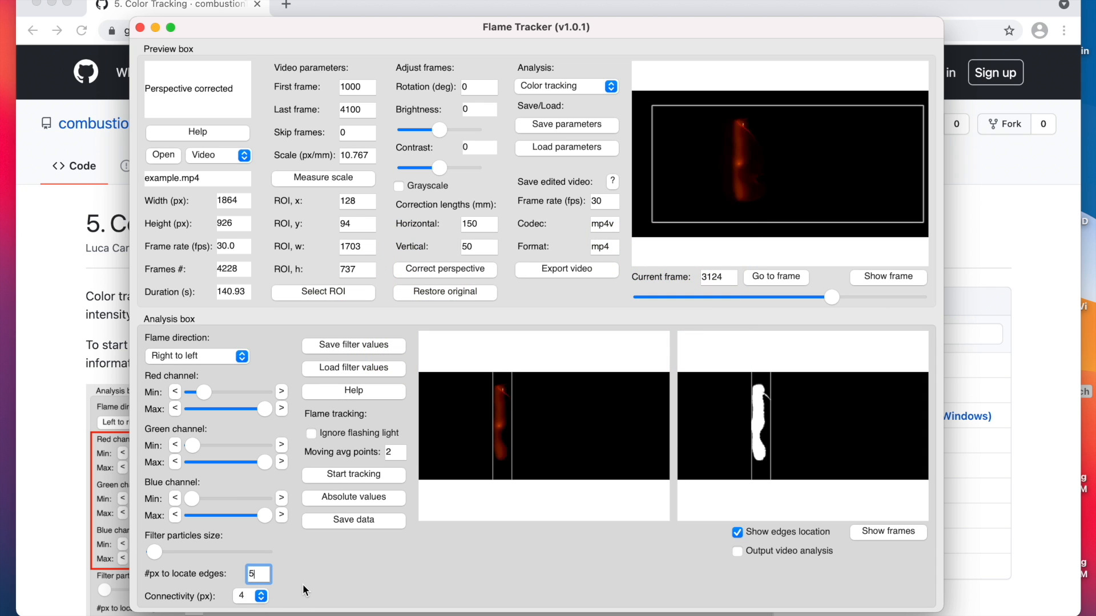
left_click(261, 595)
left_click(250, 608)
left_click_drag(837, 296, 827, 296)
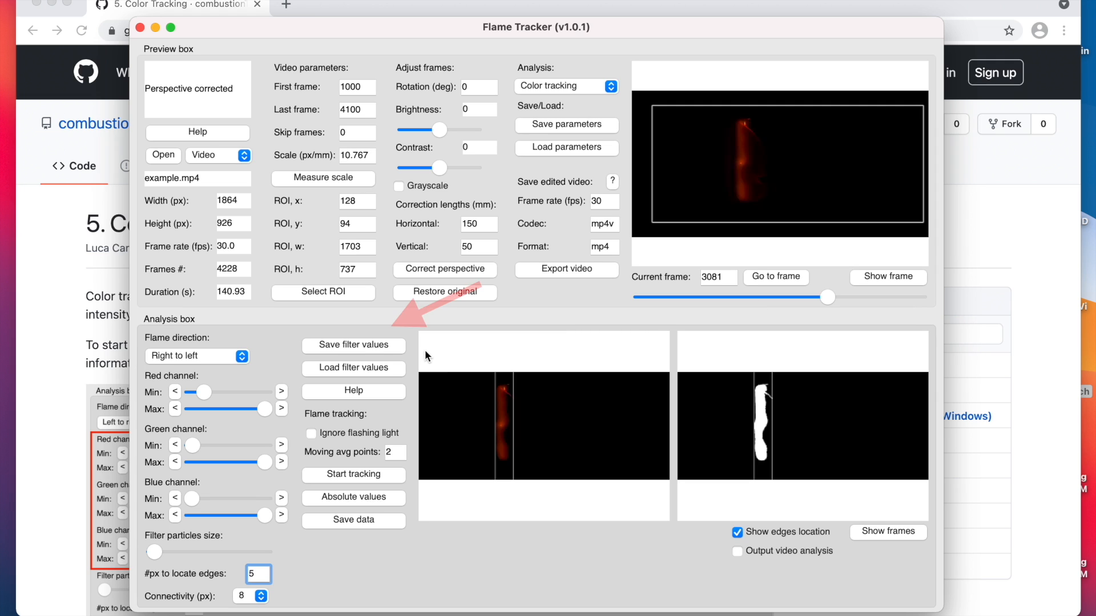
Save the channel filter values in the examples folder under the name filters
left_click(395, 347)
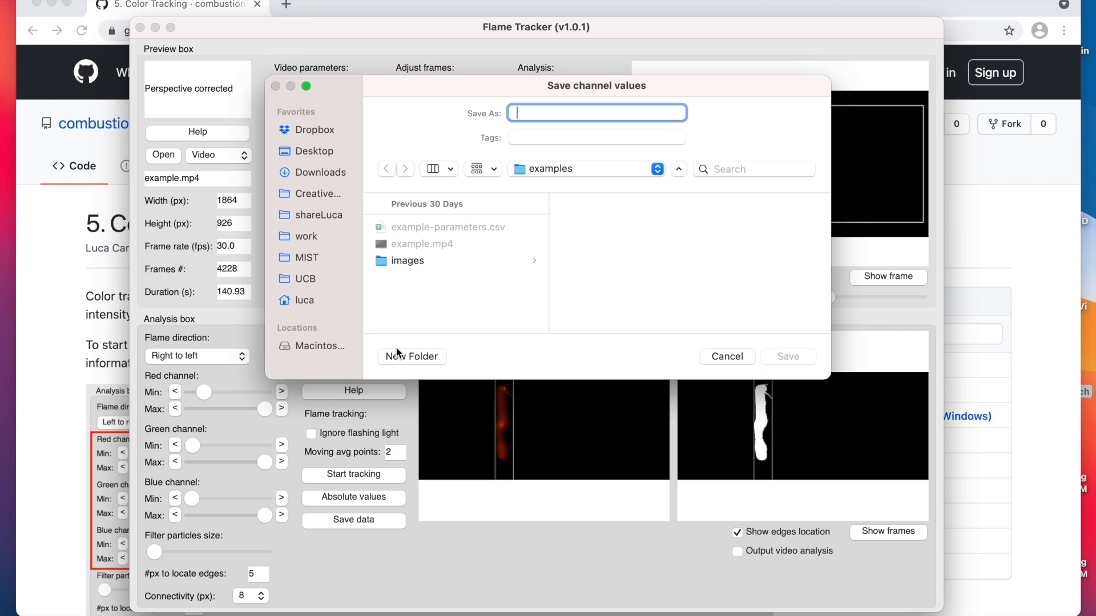
type("fi")
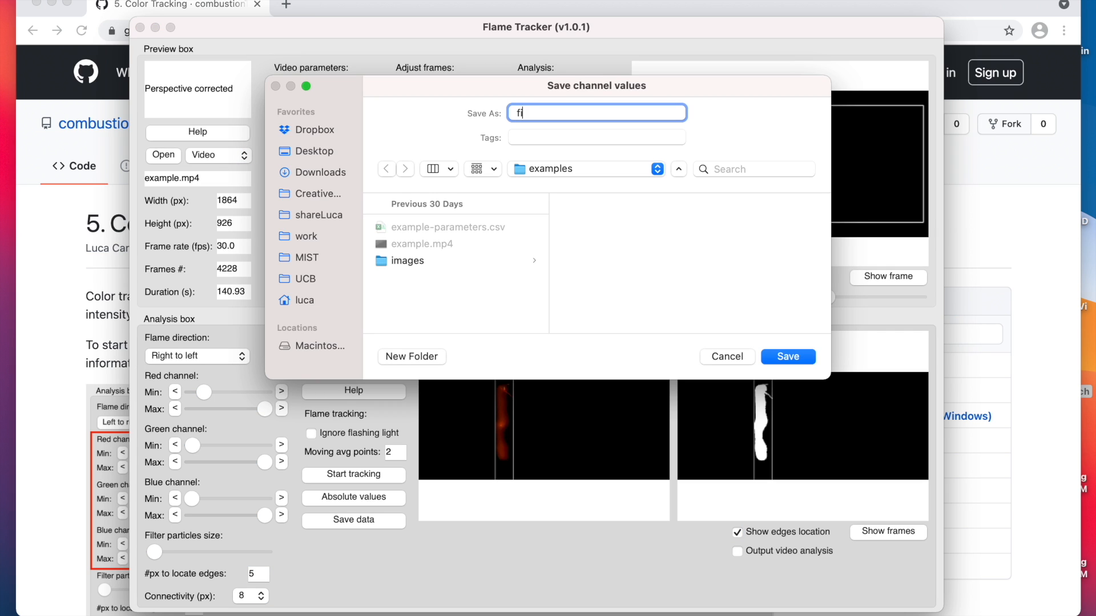
type("lters")
key("Return")
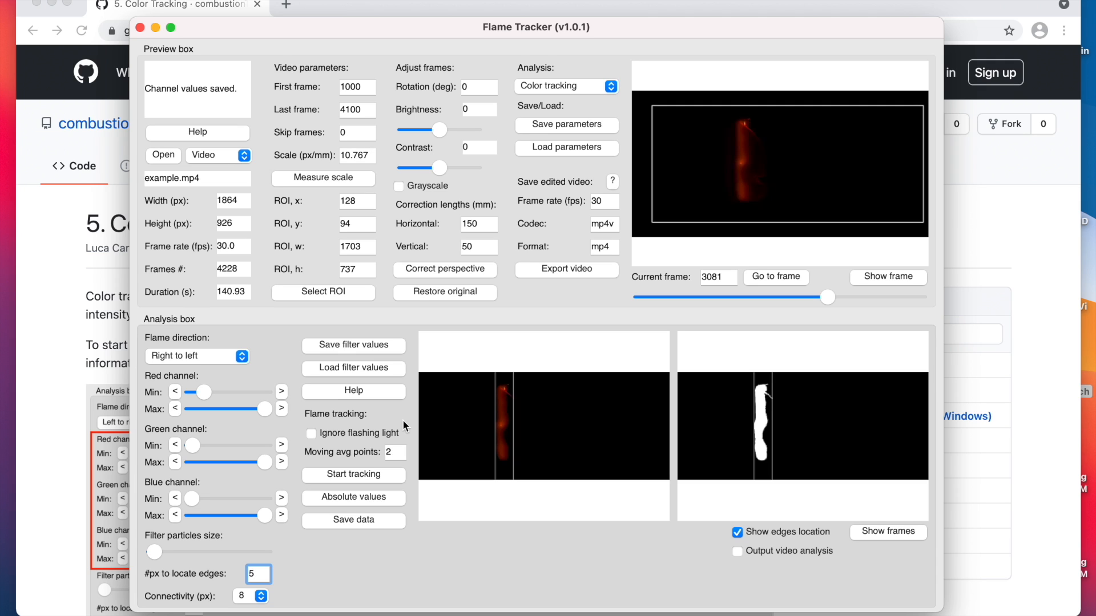
Set the skipped frames to 14 and read the help note on saving the edited video
double_click(351, 133)
type("14")
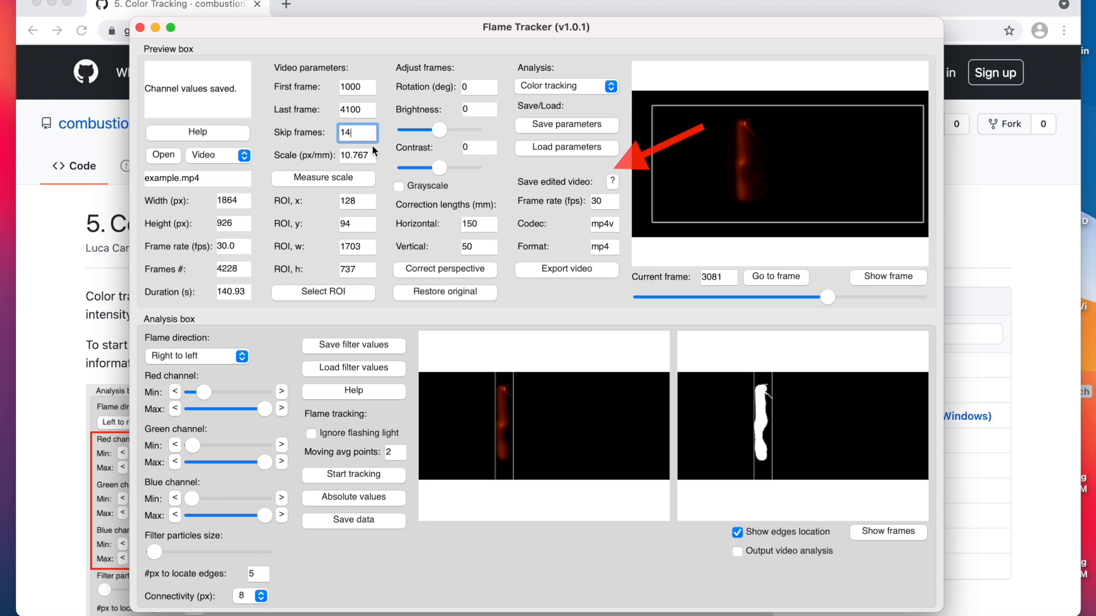
left_click(613, 182)
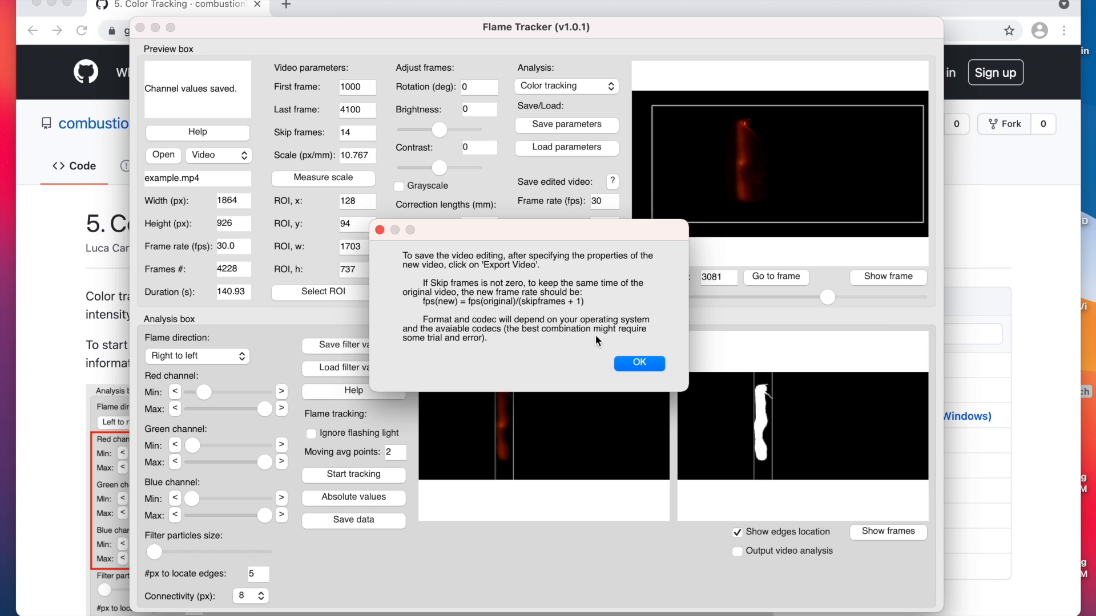
left_click(624, 364)
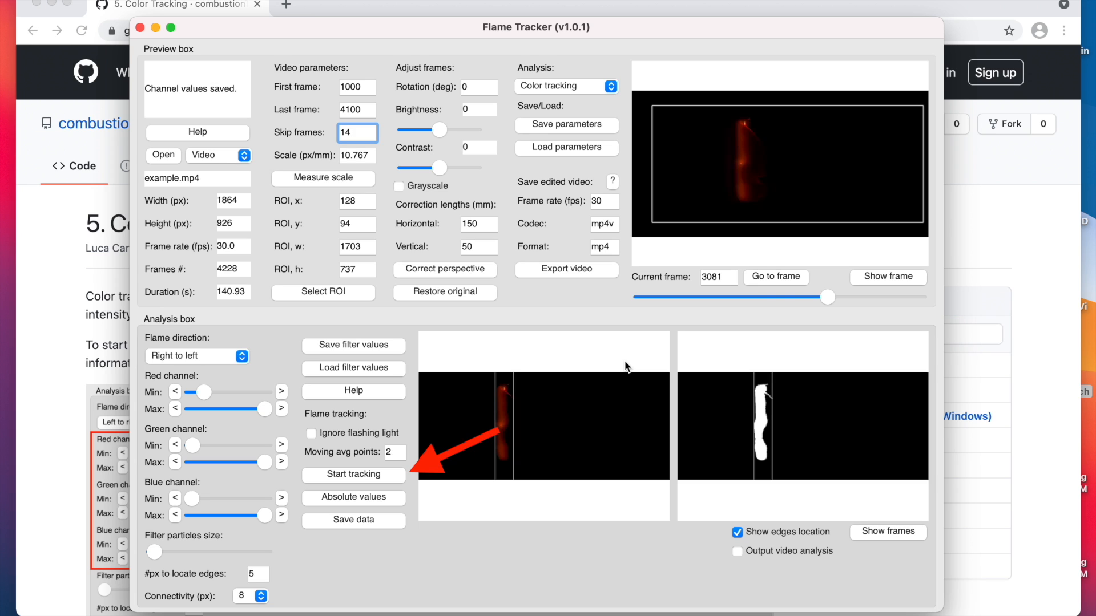
Run the flame tracking, check its progress in the terminal, and return to Flame Tracker
left_click(324, 473)
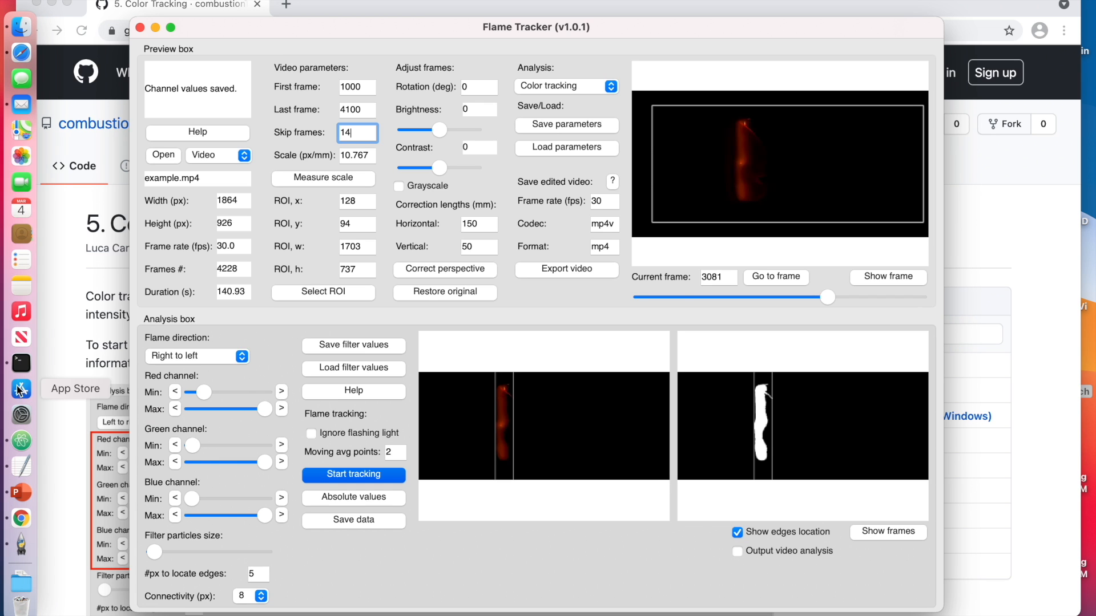
left_click(22, 364)
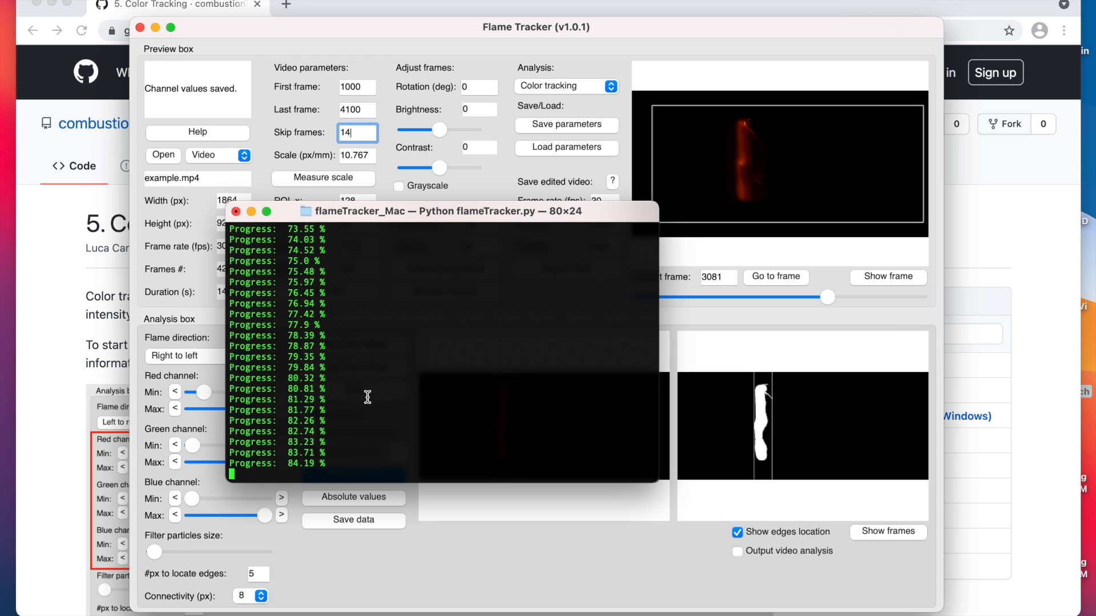
left_click(454, 569)
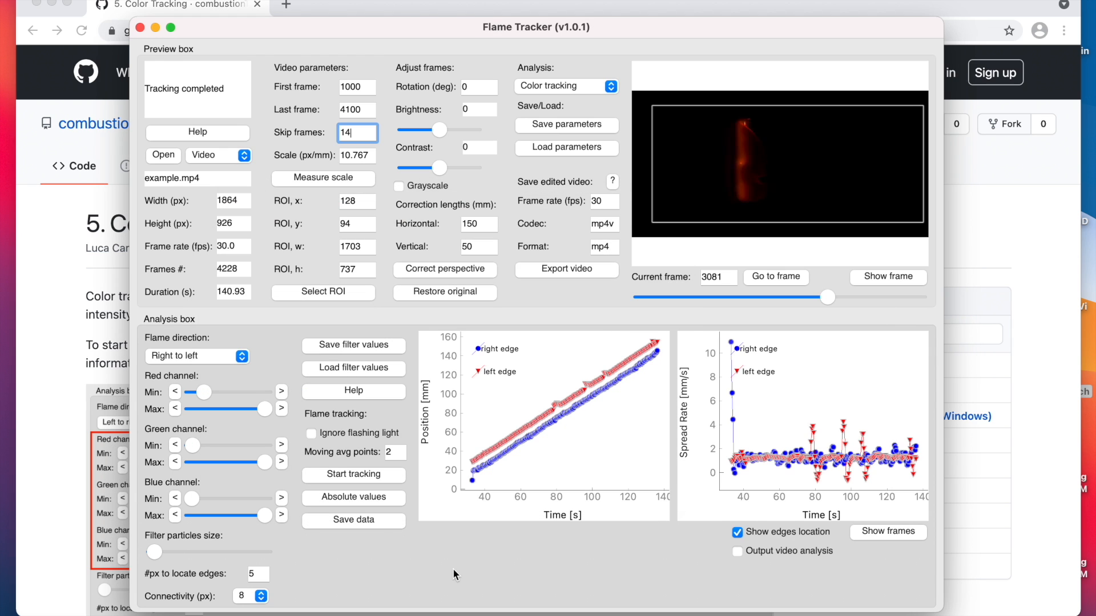
Pan and zoom the spread rate plot to examine its data, and restore its full view
left_click(552, 509)
left_click_drag(775, 444, 790, 407)
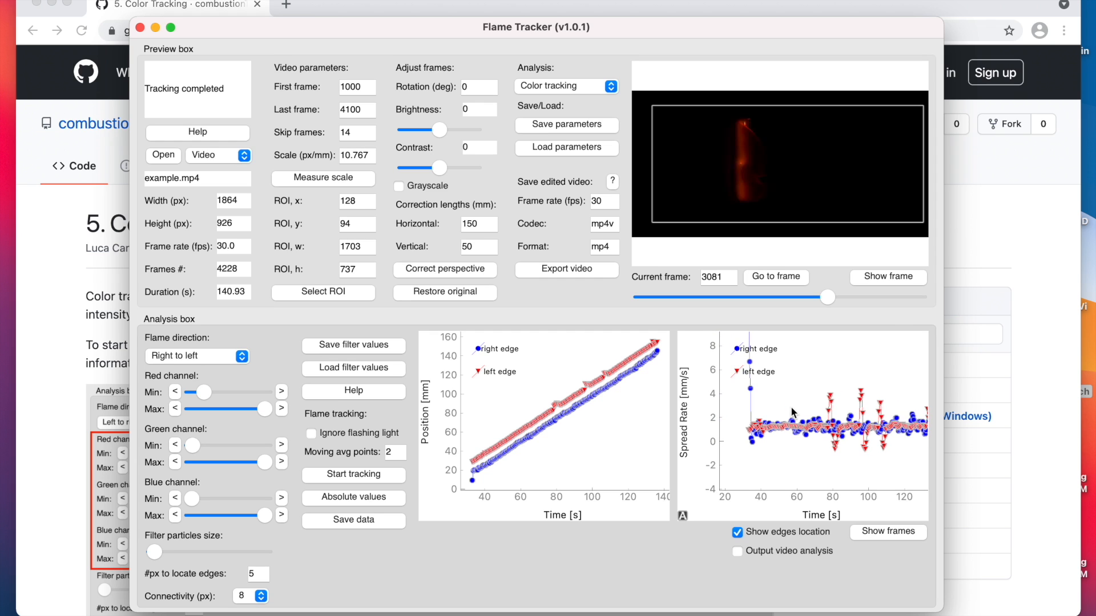
scroll(790, 406, "up", 4)
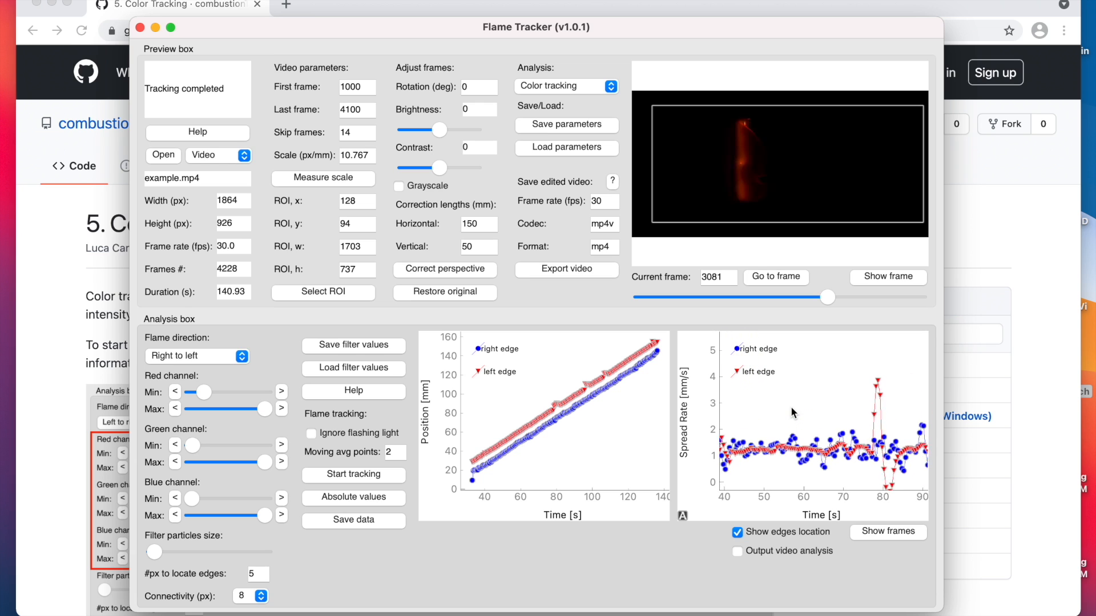
left_click(683, 515)
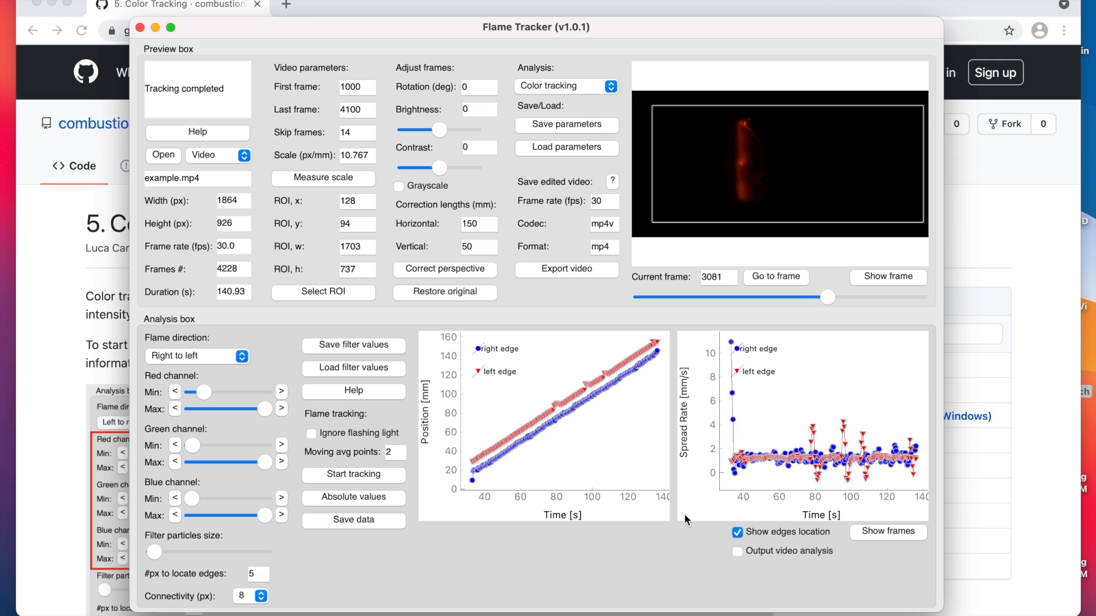
Apply a logarithmic X scale to the position plot and open the plot export options
right_click(591, 436)
mouse_move(639, 510)
mouse_move(719, 510)
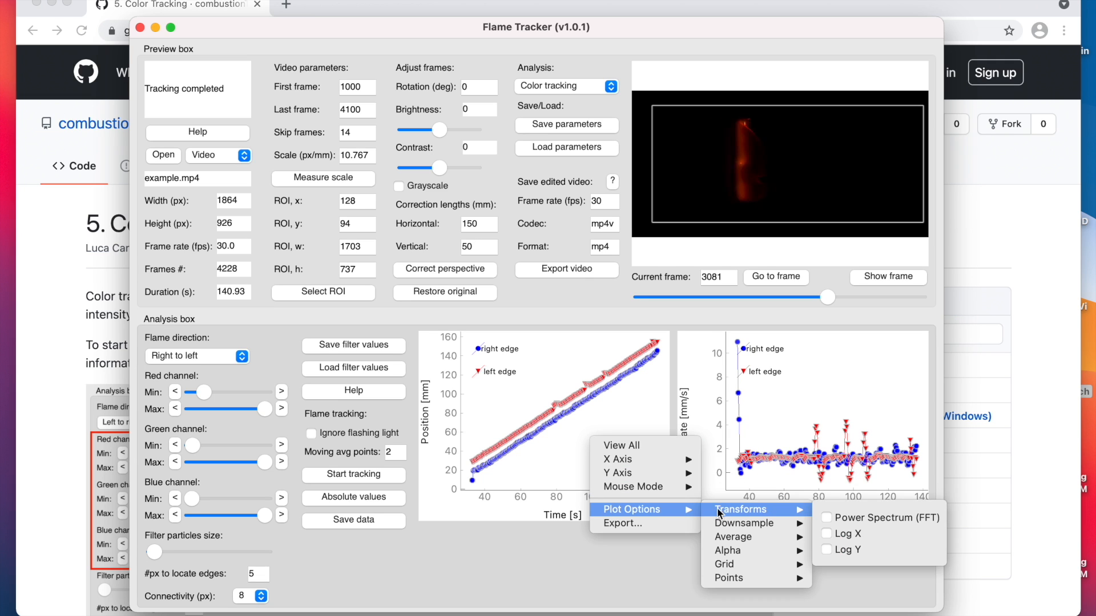
left_click(827, 535)
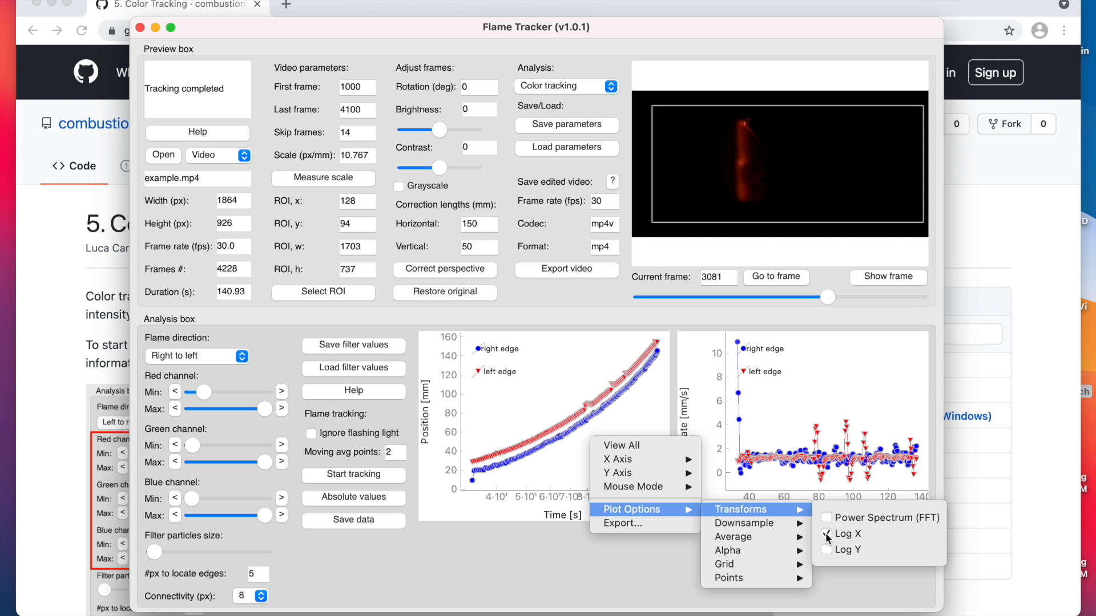
left_click(648, 410)
right_click(649, 409)
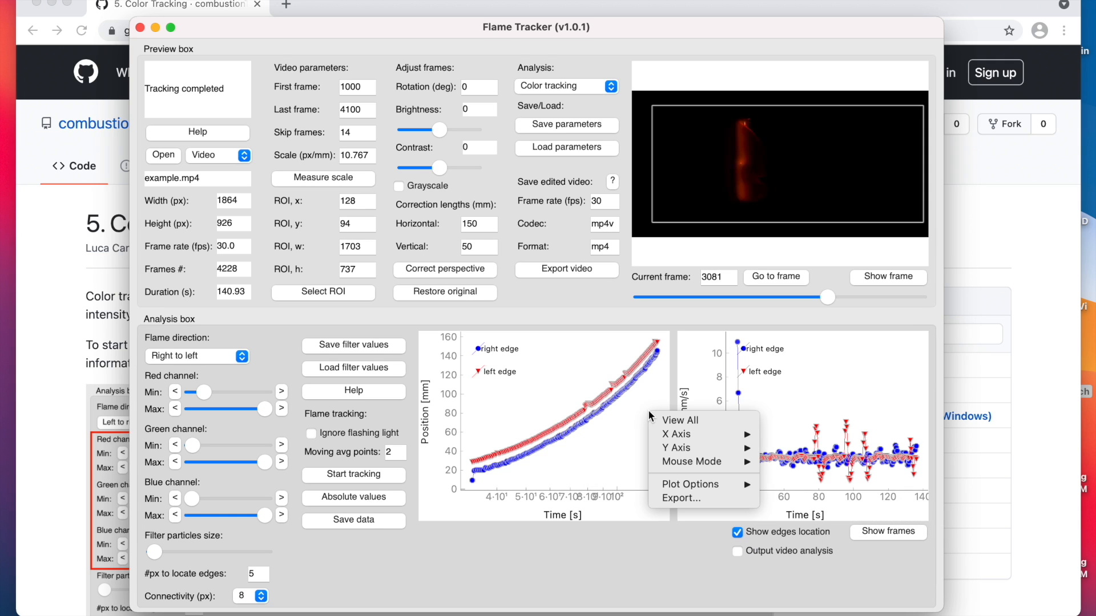
left_click(669, 498)
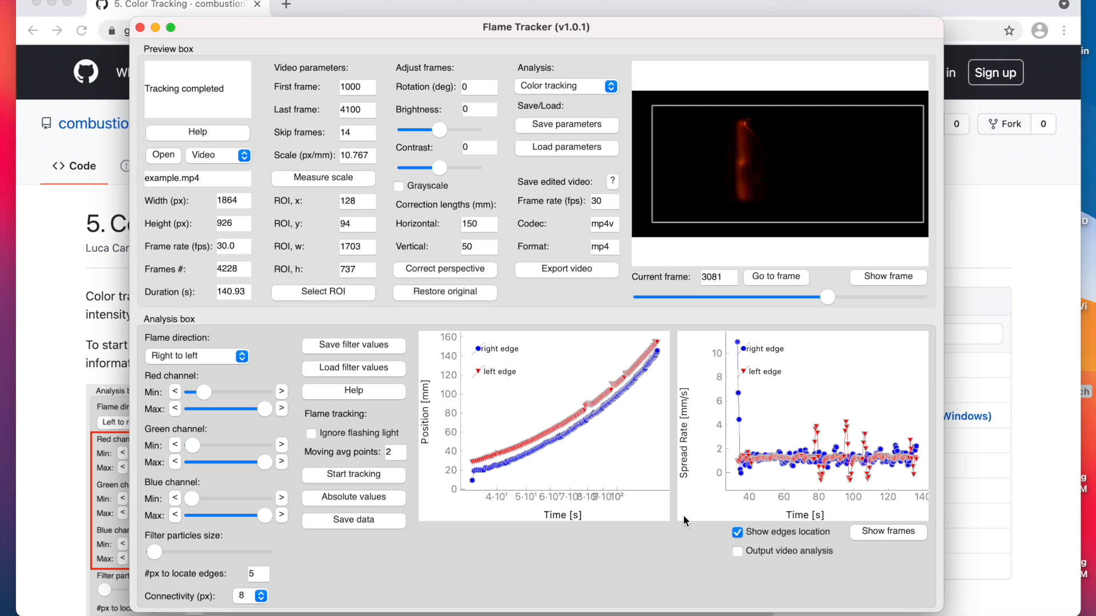
Set the moving average points to 5, rerun the flame tracking, and check its progress in the terminal
double_click(402, 453)
type("5")
left_click(384, 477)
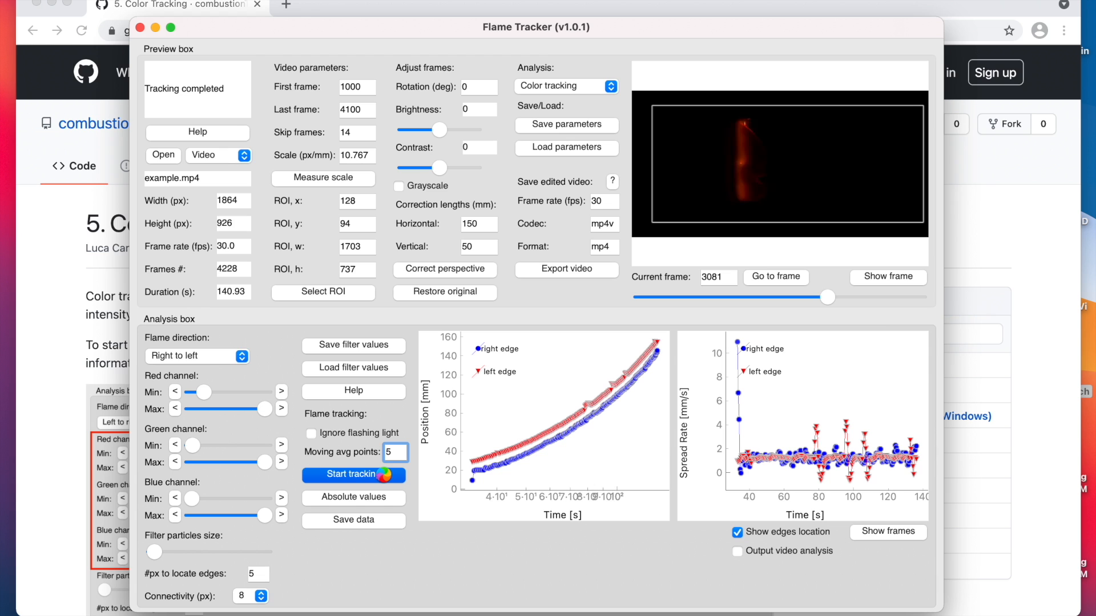
mouse_move(11, 420)
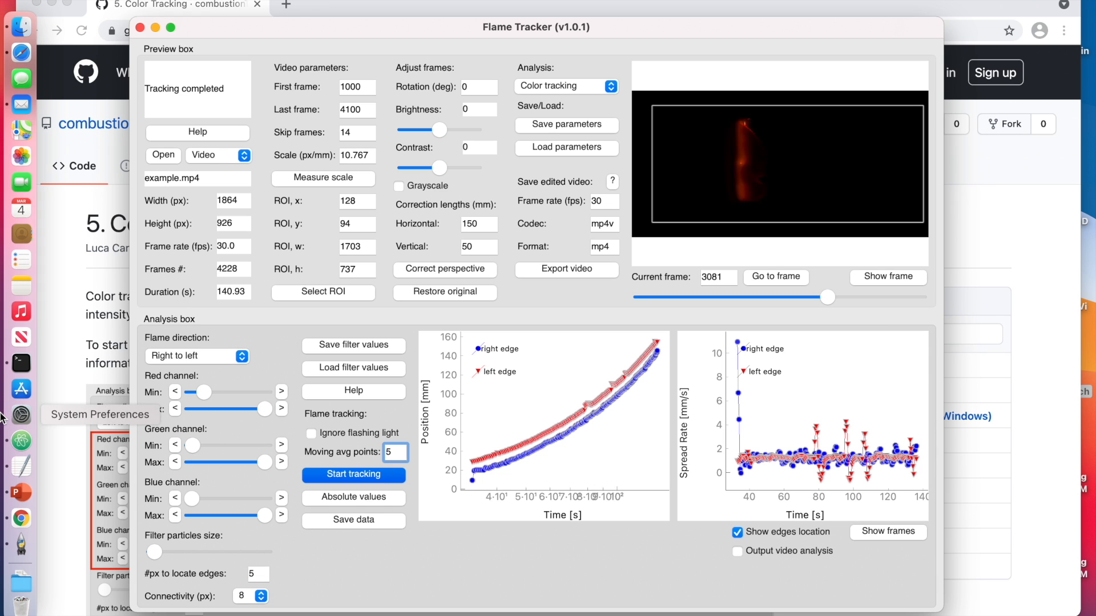
left_click(13, 372)
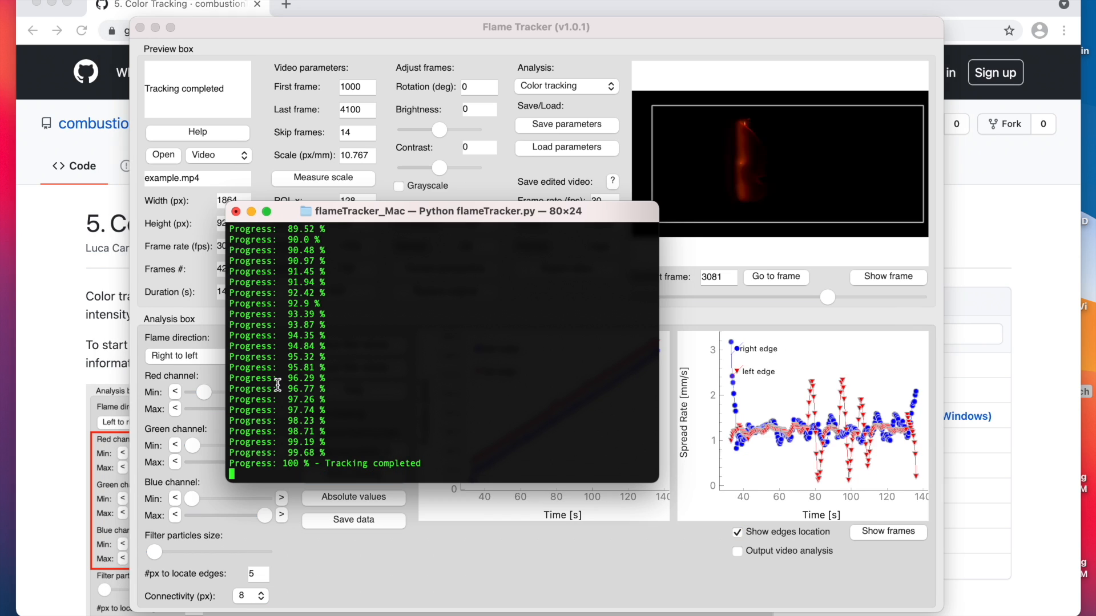
left_click(481, 579)
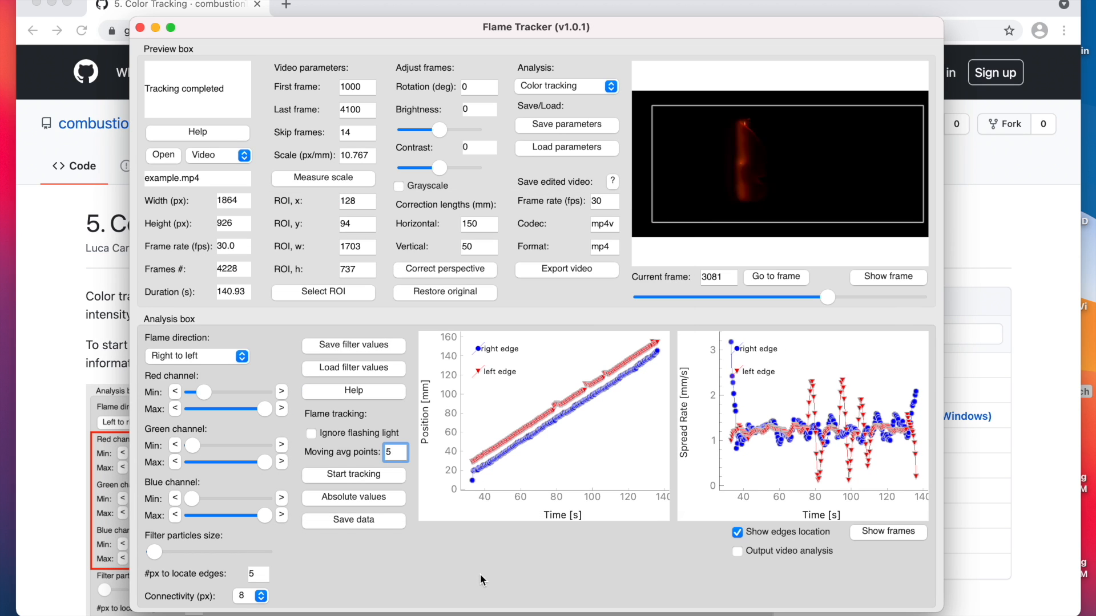
Preview frames 2601 and 2370 to examine the detected flame edges
left_click(716, 471)
left_click_drag(822, 298, 784, 297)
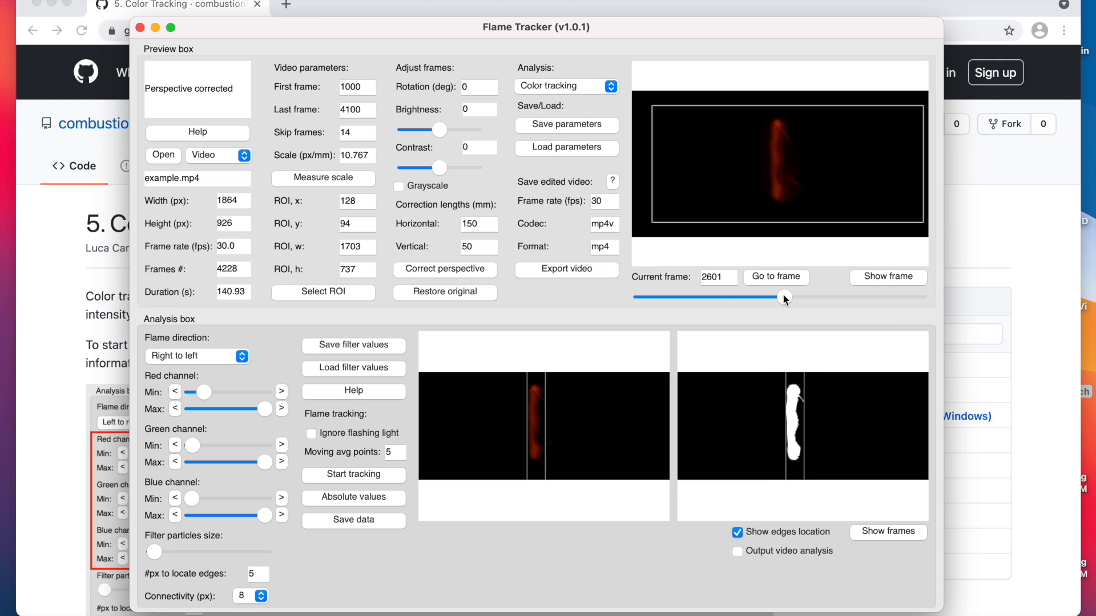
left_click_drag(784, 297, 765, 298)
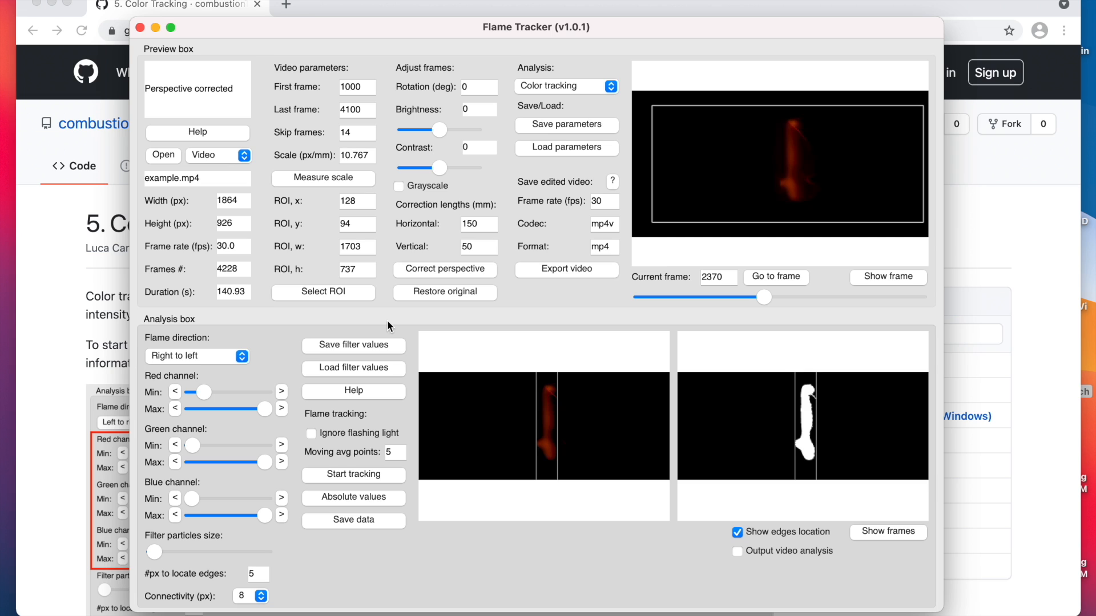
Select a wide, shallow ROI over the flame's upper part, about 1771 by 242 px at x 39, y 99, and preview frame 1951
left_click(352, 291)
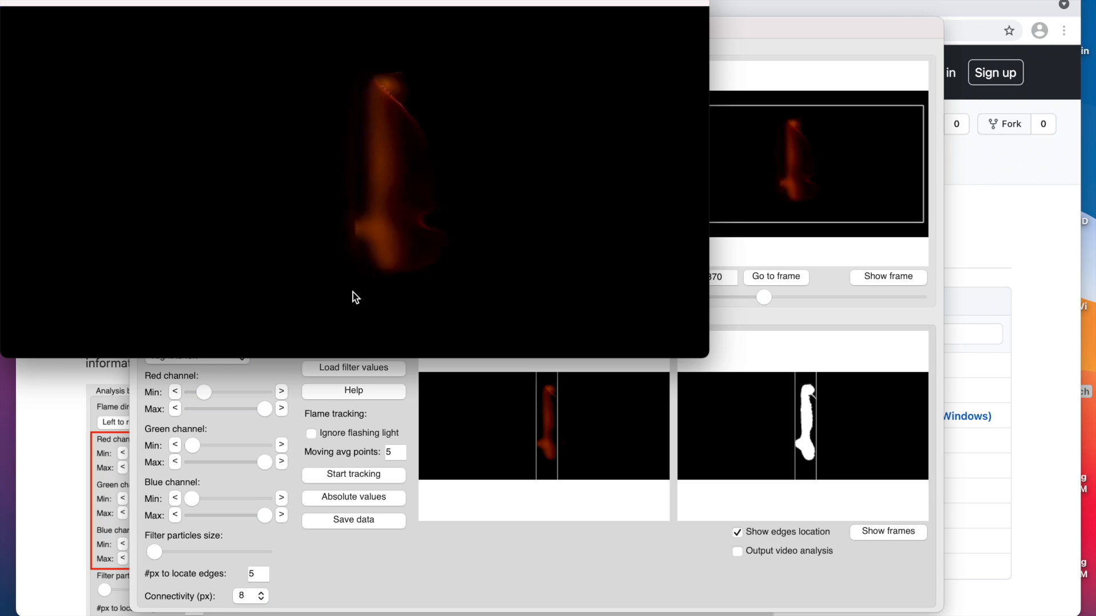
left_click_drag(16, 45, 689, 136)
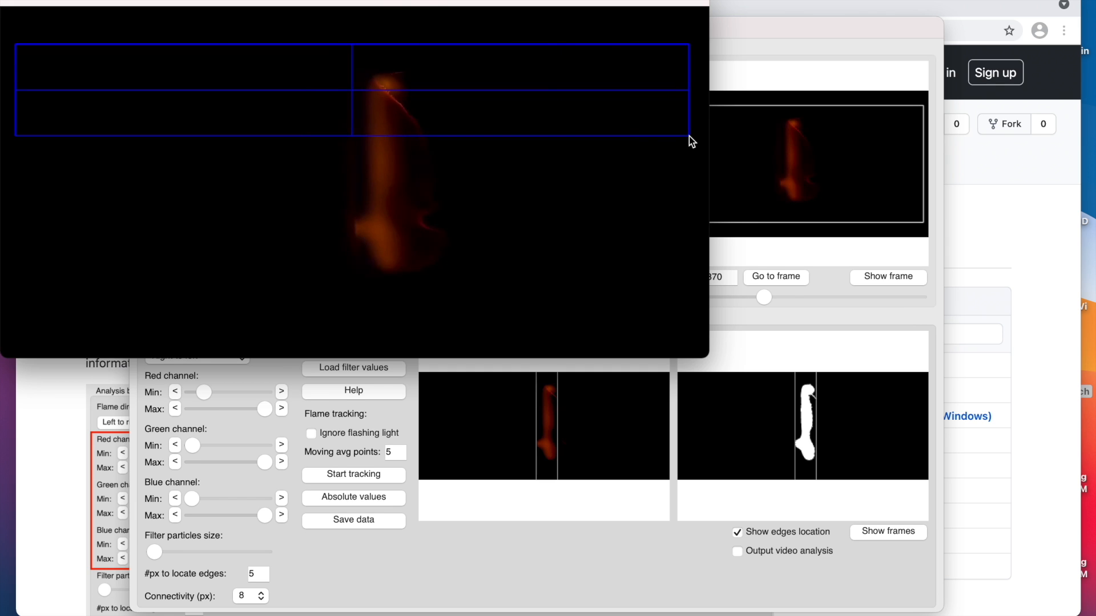
key("Return")
left_click_drag(762, 298, 726, 299)
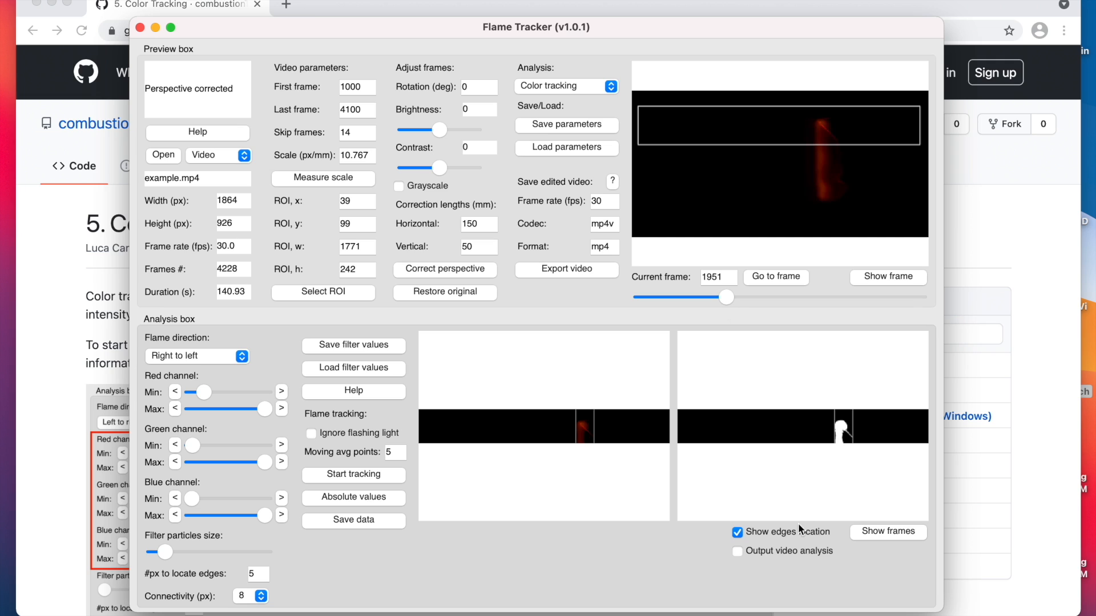
Enable video output for the analysis and rerun the flame tracking on the new region
left_click(781, 554)
left_click(362, 474)
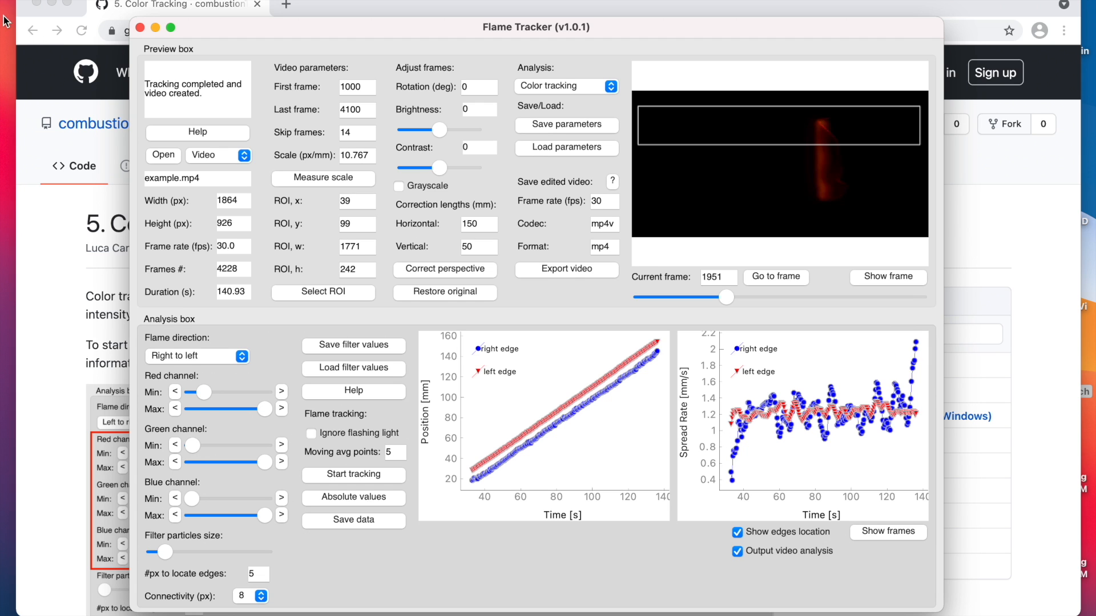
Switch to Finder, play example.mp4-trackedVideo.mp4 from the examples folder to review the tracked edges, and close the video
left_click(21, 27)
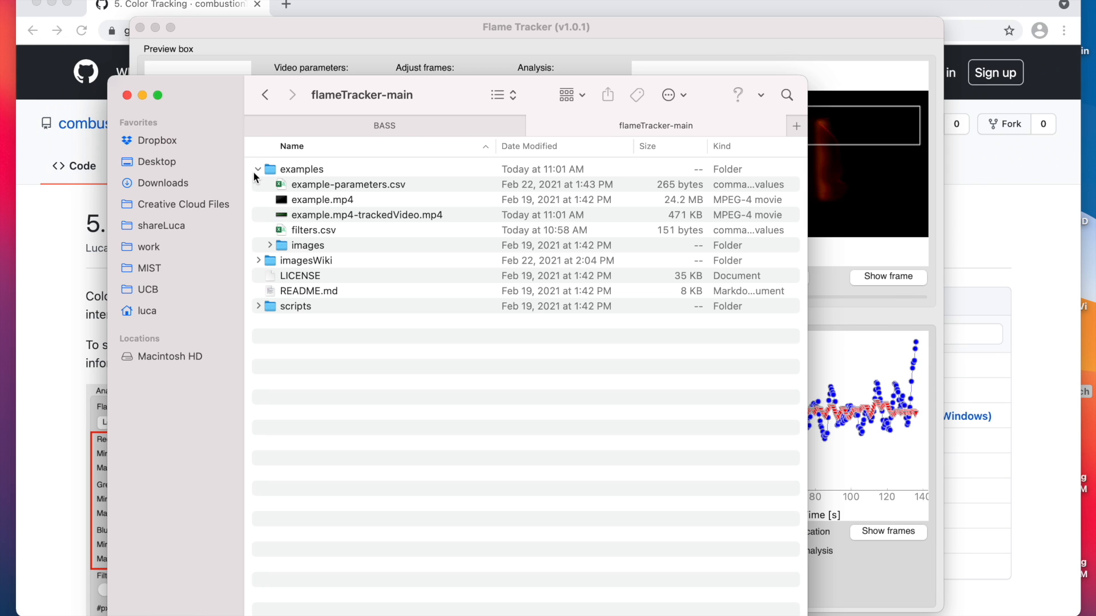
left_click(338, 217)
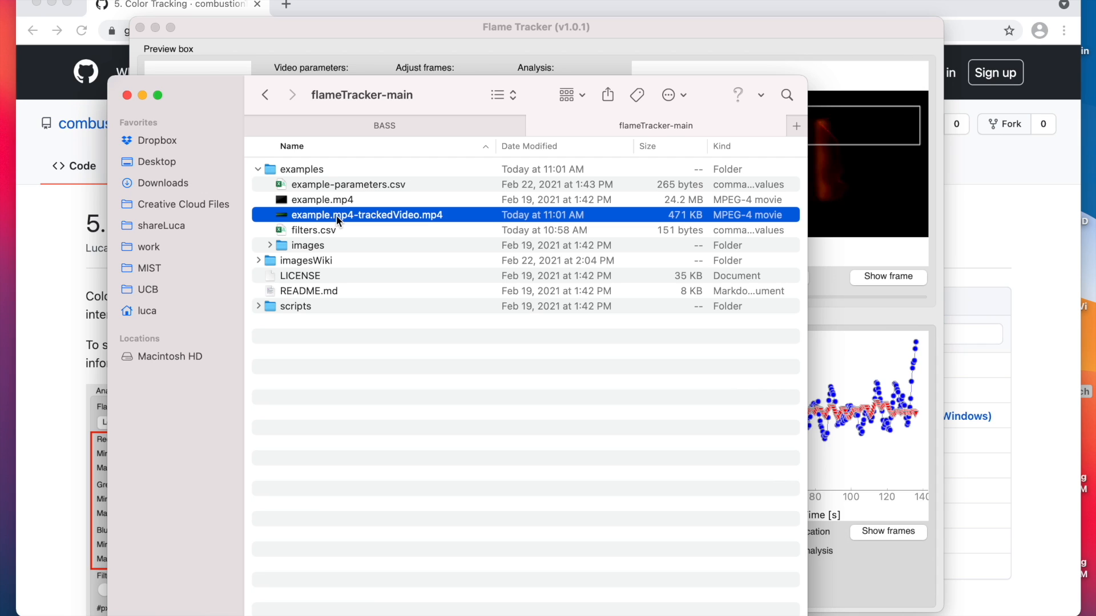
right_click(337, 215)
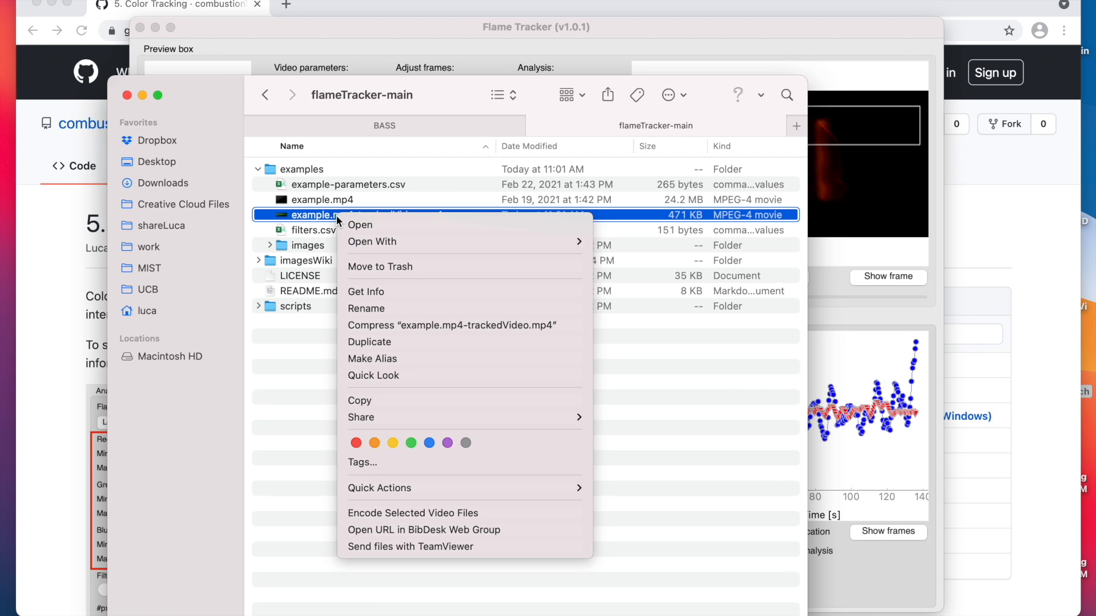
mouse_move(378, 247)
left_click(621, 282)
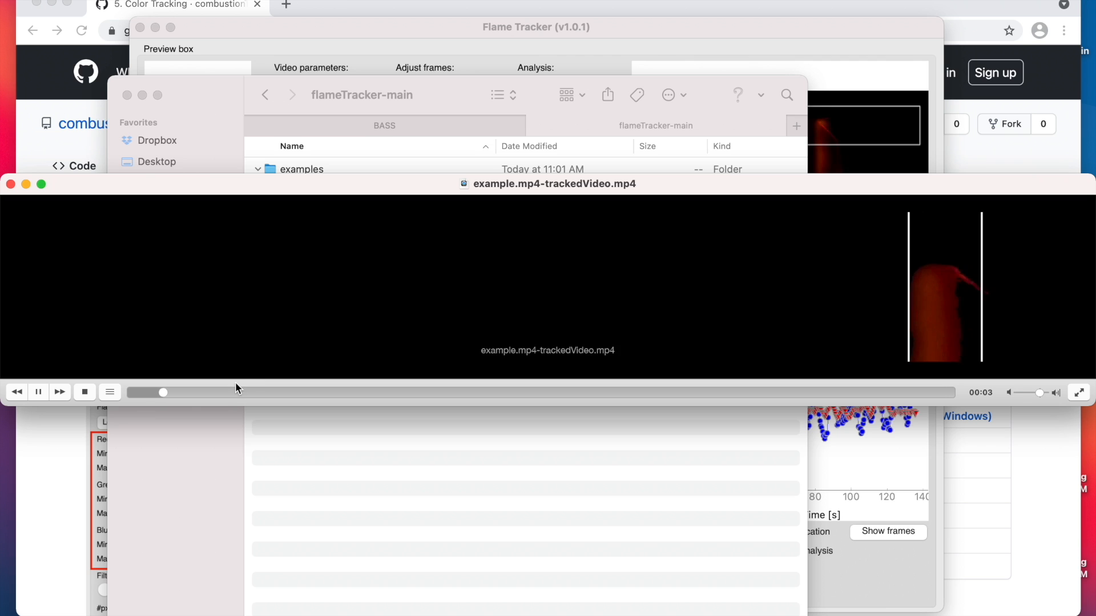
left_click(10, 184)
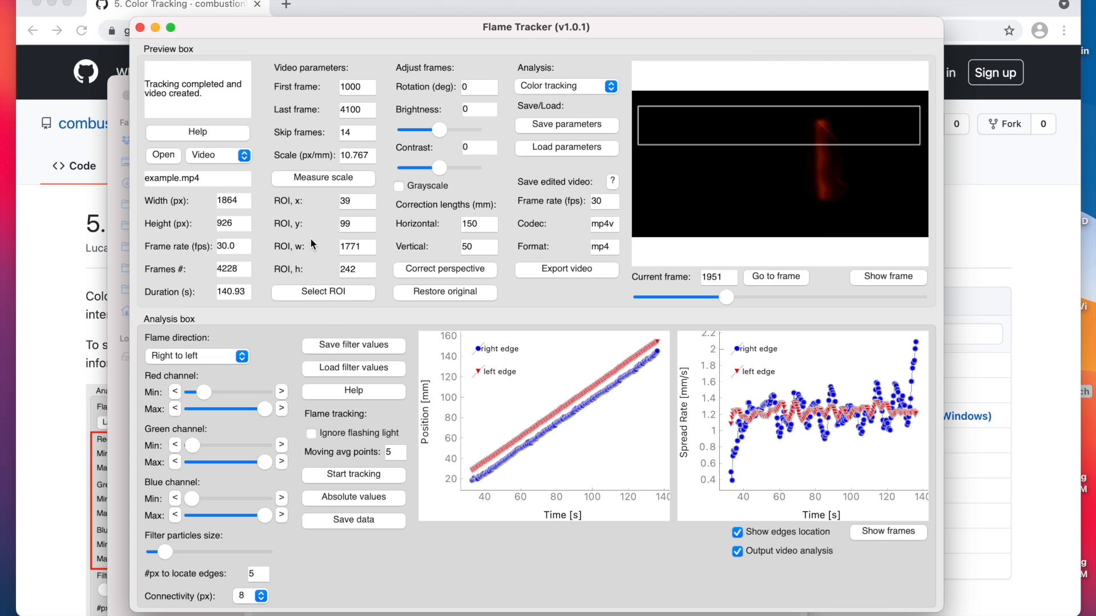
Save the tracking data in the examples folder under the name results
left_click(339, 523)
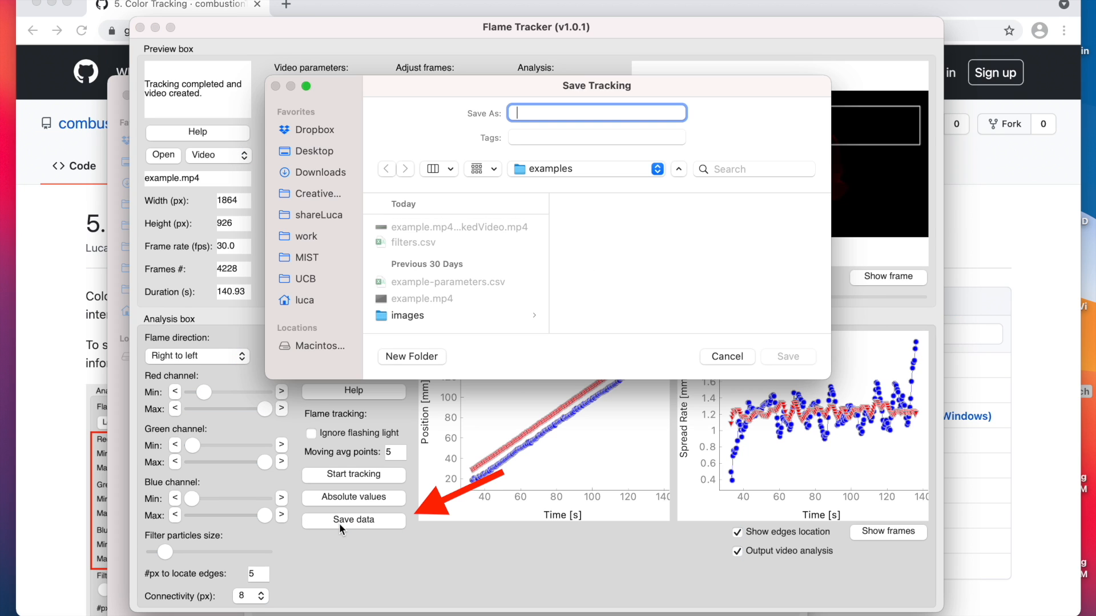
type("results")
key("Return")
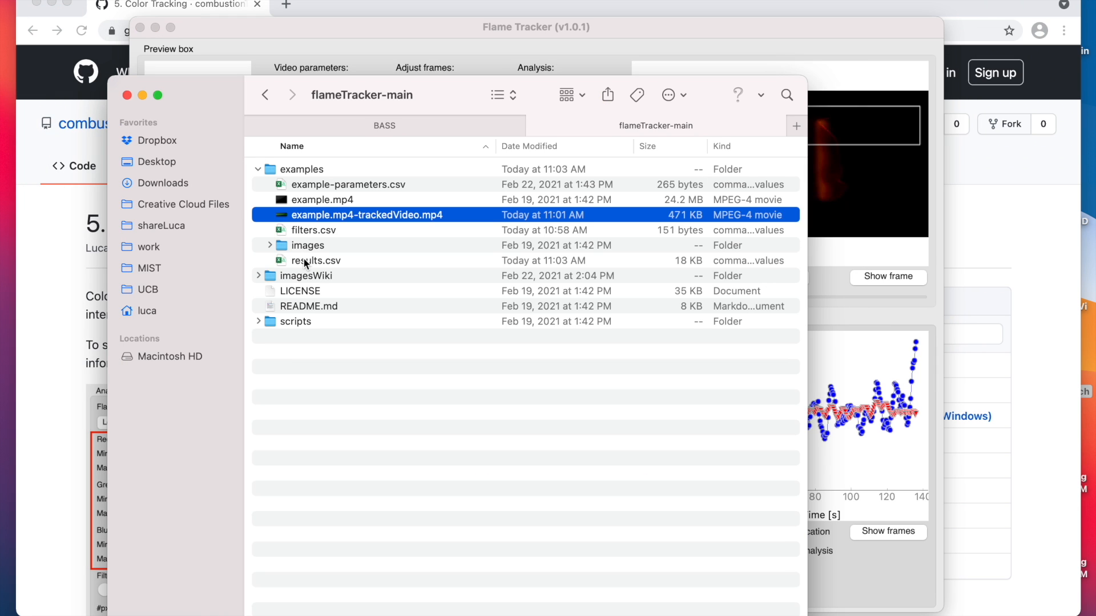
Open results.csv from the examples folder in Excel and examine the parameters and the tracked edge, spread rate and area columns
double_click(304, 260)
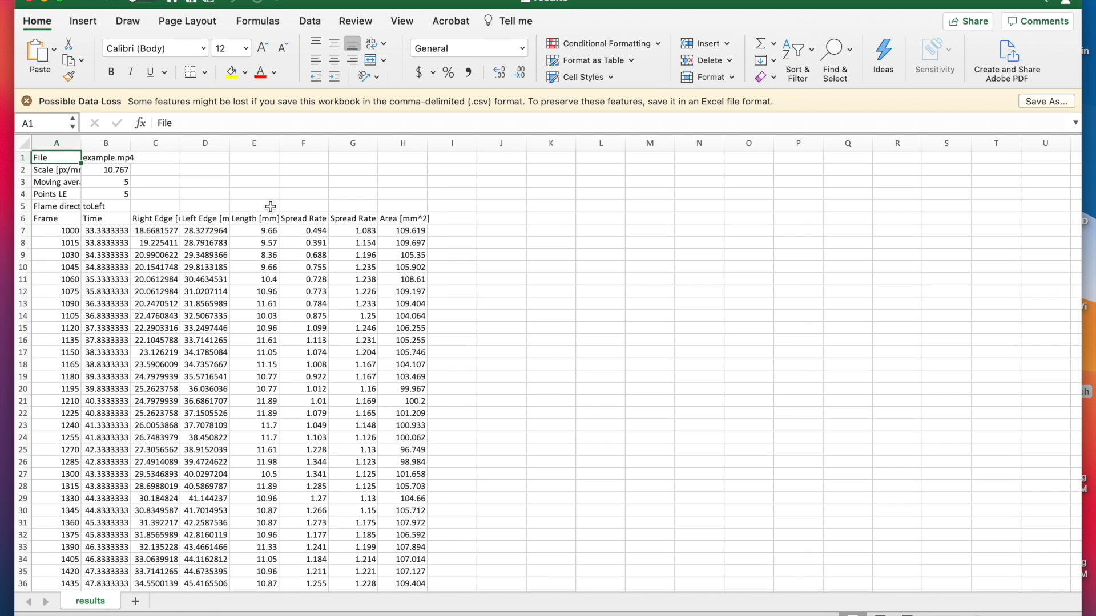
scroll(273, 197, "up", 5)
scroll(272, 197, "left", 3)
scroll(272, 197, "up", 1)
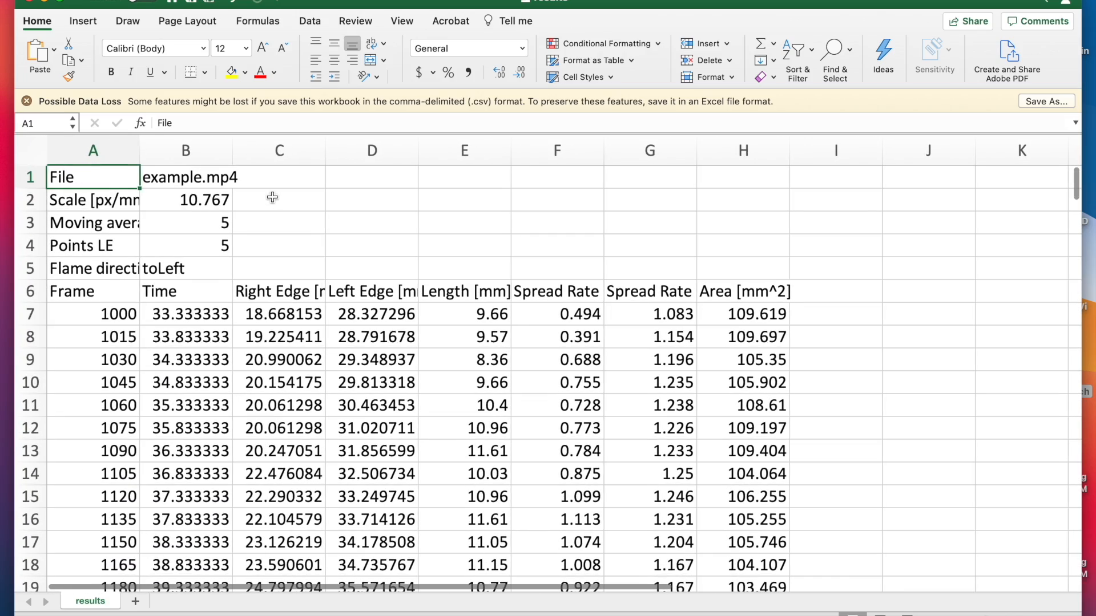
scroll(272, 197, "down", 6)
key("ctrl+Up")
Switch back to Flame Tracker and convert the position and time plots to absolute values starting from zero
left_click(272, 239)
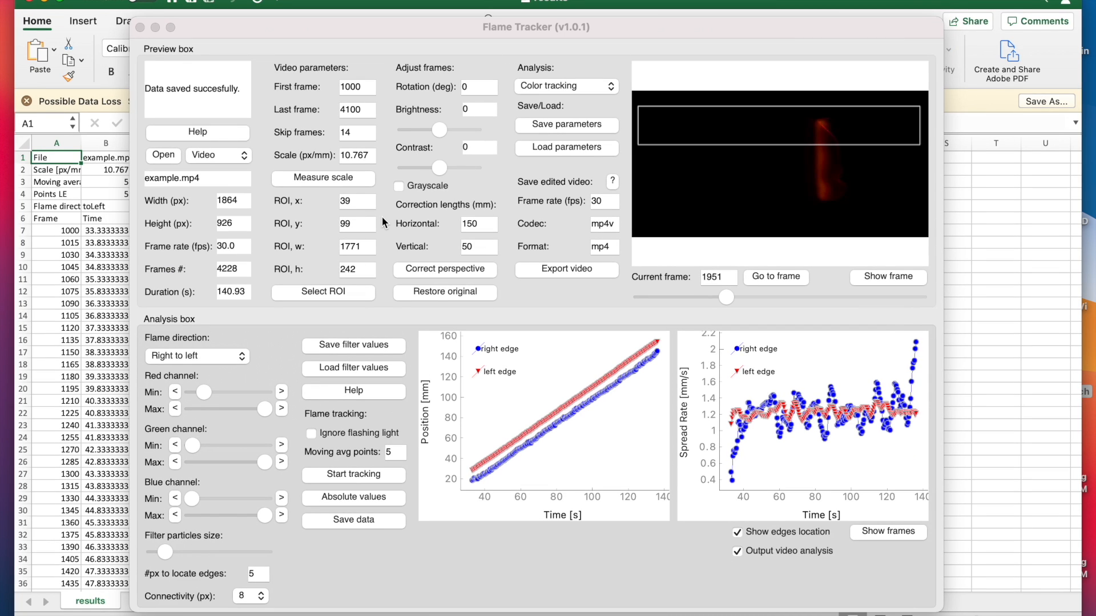
left_click(382, 217)
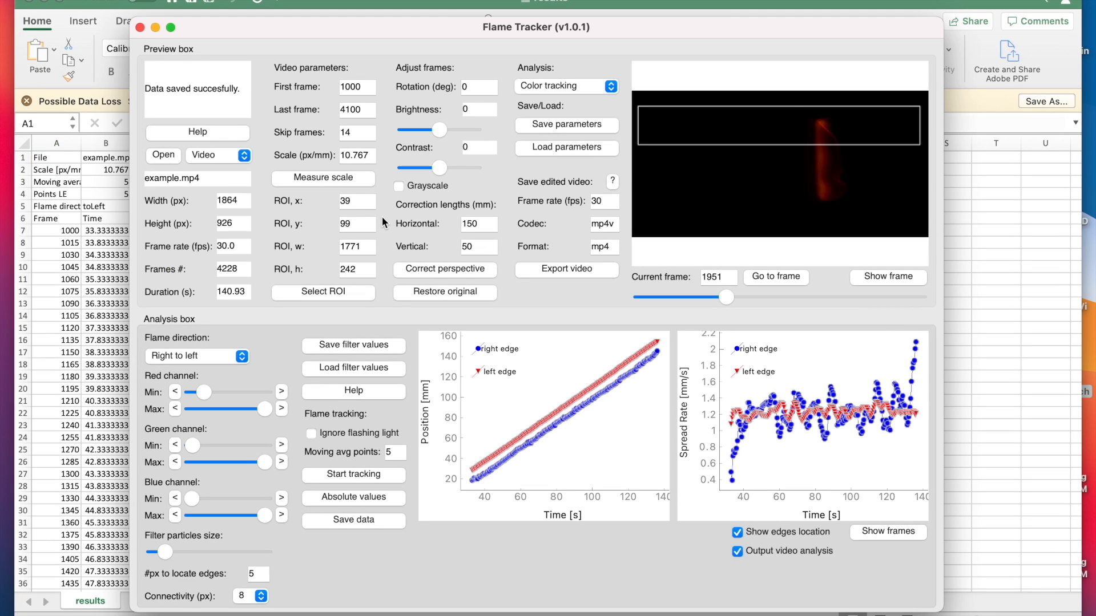
left_click(362, 496)
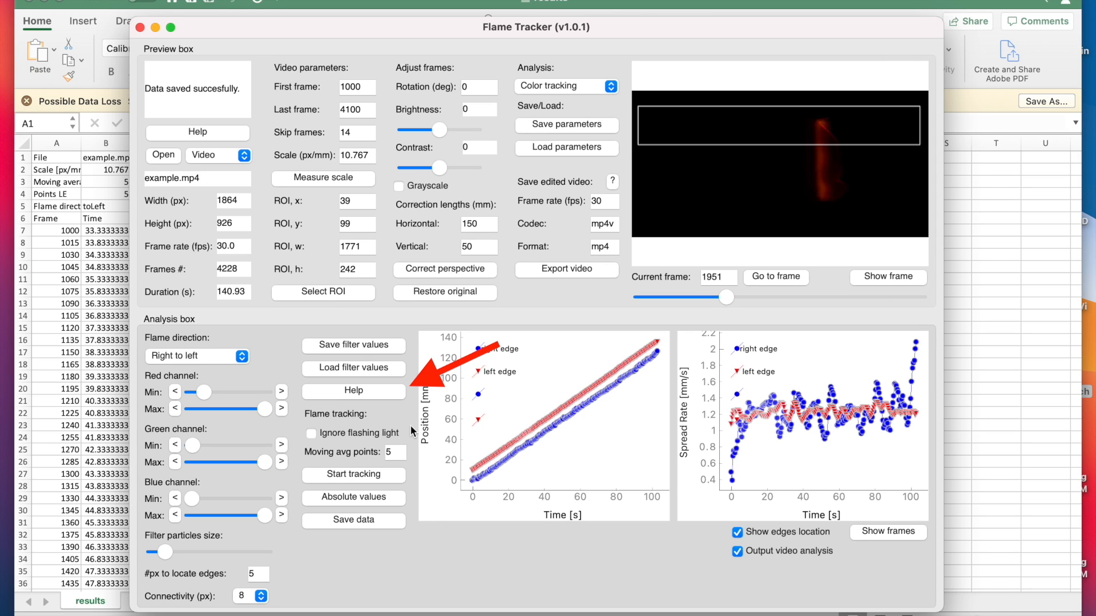
Open the Color tracking analysis help, move it into view to read it, and close it
left_click(391, 394)
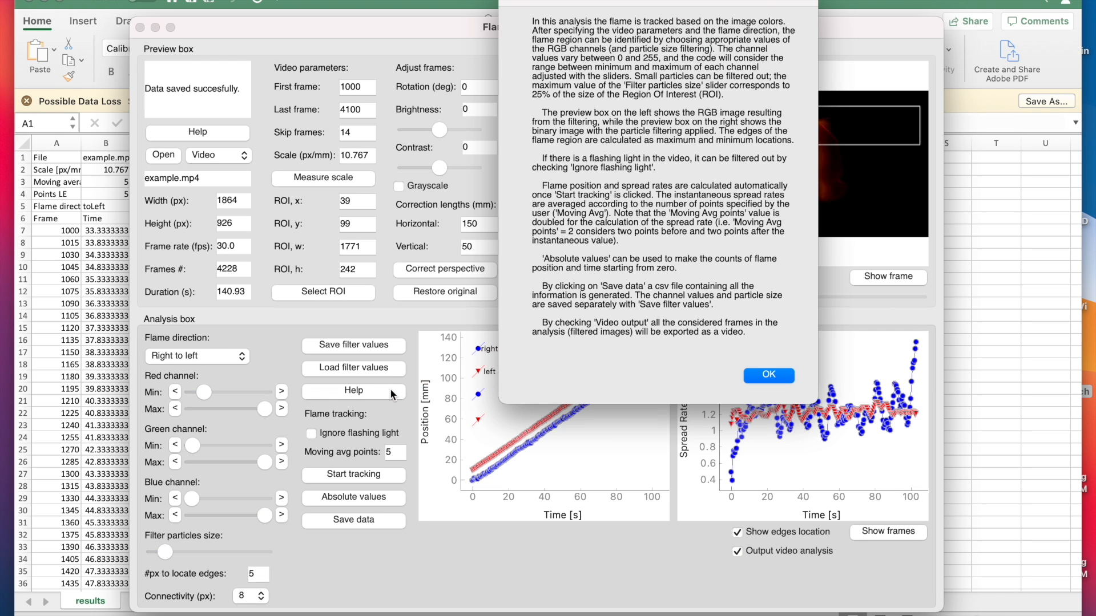
left_click_drag(609, 4, 532, 84)
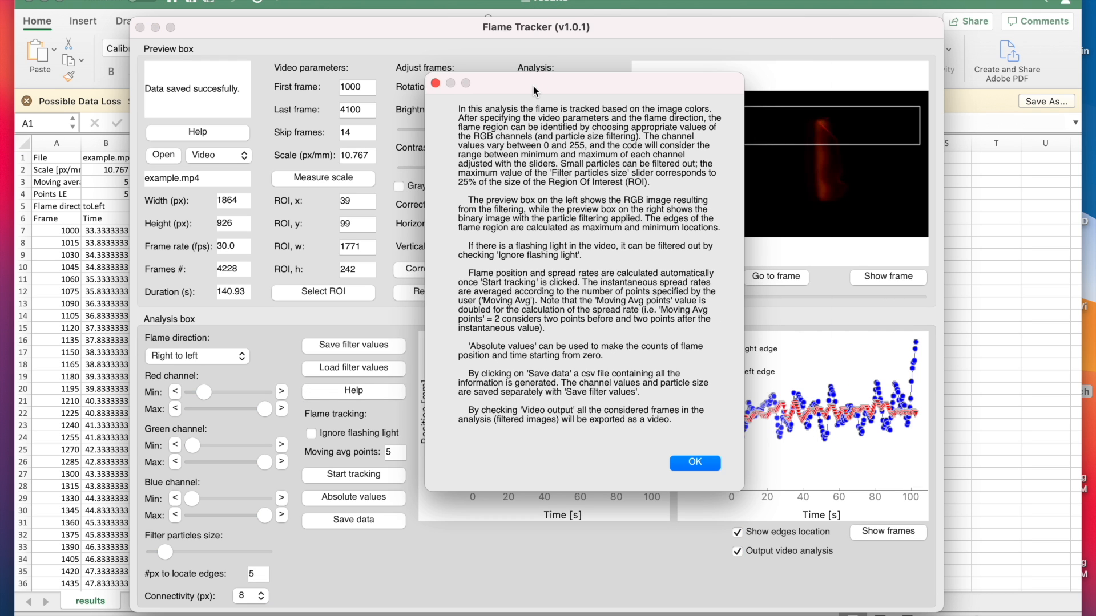
key("Return")
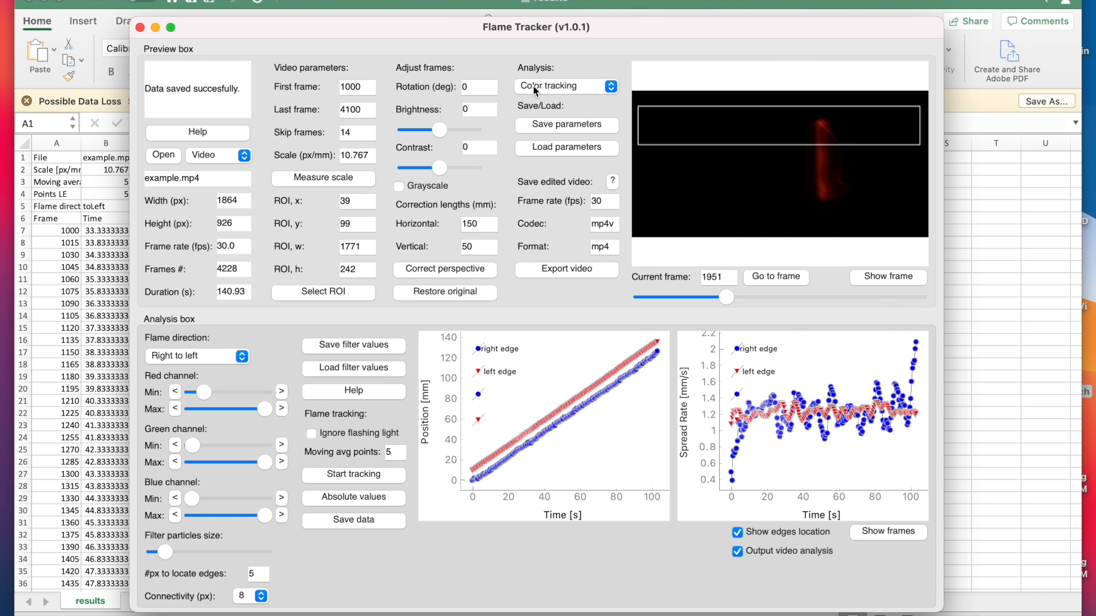